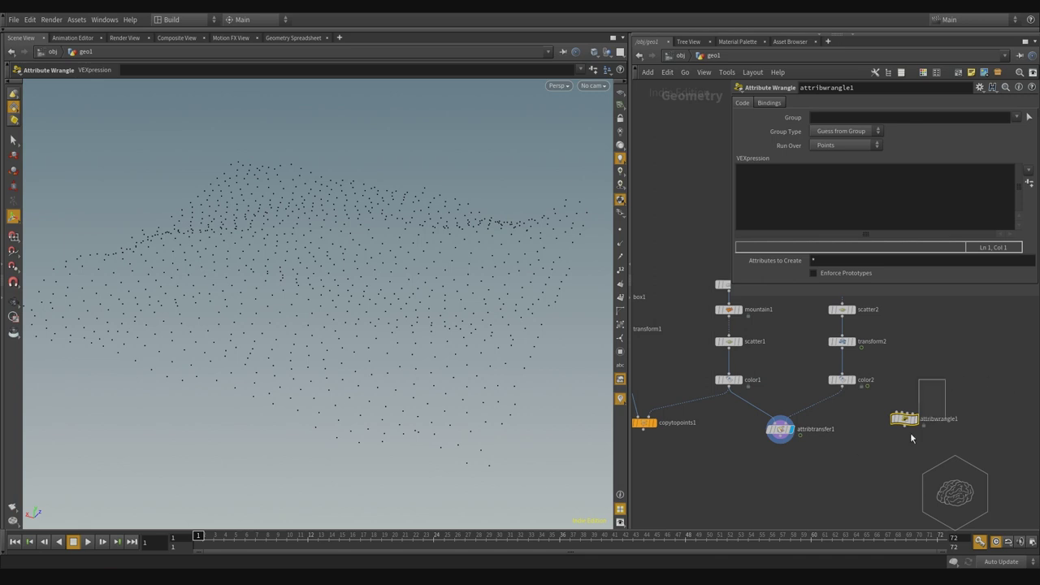
pyautogui.click(1011, 395)
pyautogui.click(831, 203)
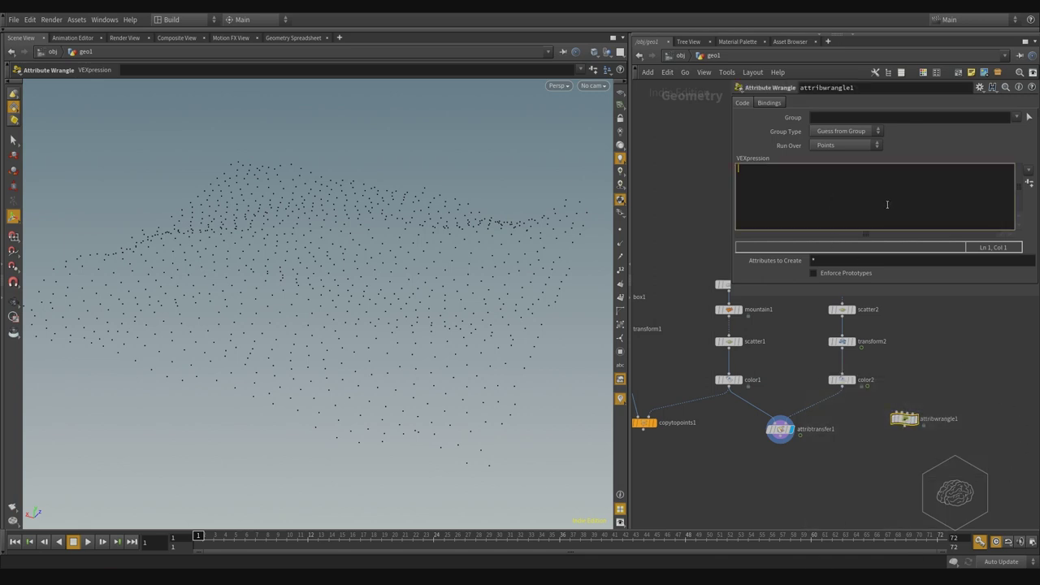
pyautogui.write('@pscale = 1;')
pyautogui.press('Return')
pyautogui.hotkey('ctrl', 'Return')
pyautogui.moveTo(954, 376); pyautogui.dragTo(903, 480)
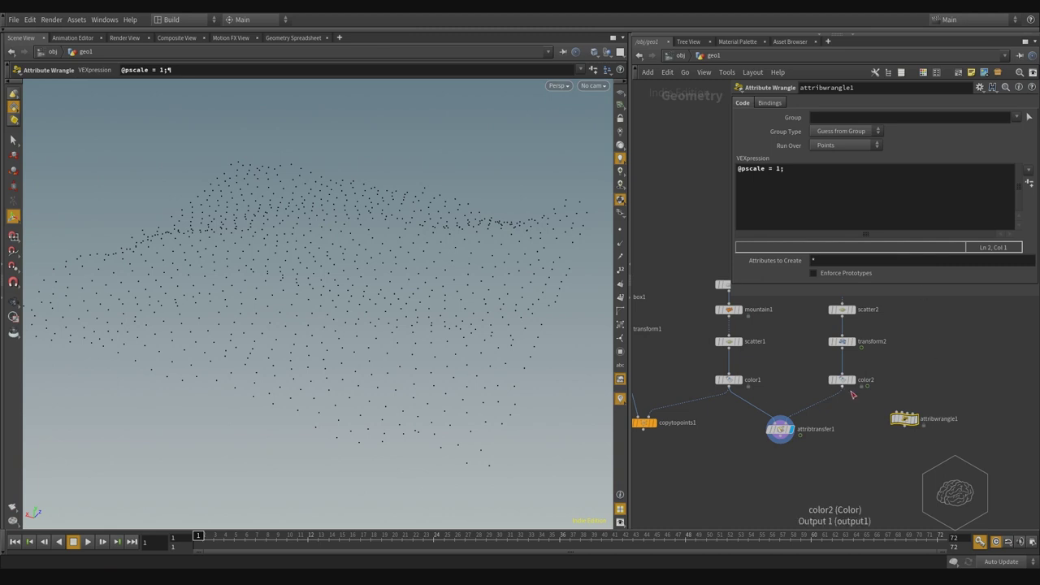
# - Add an Attribute Create node and insert it between color2 and attribtransfer1
pyautogui.press('Tab')
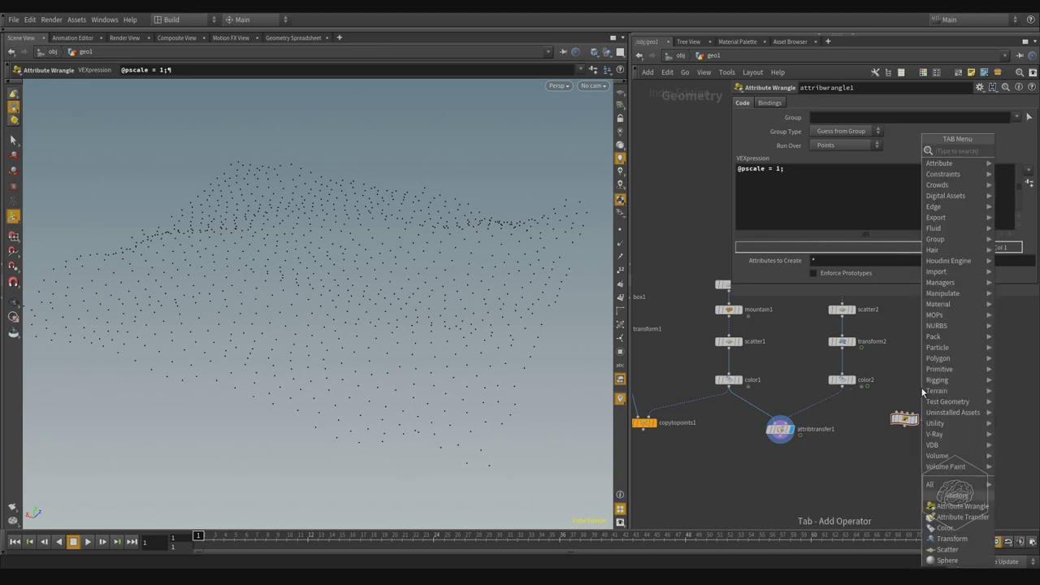
pyautogui.write('attr')
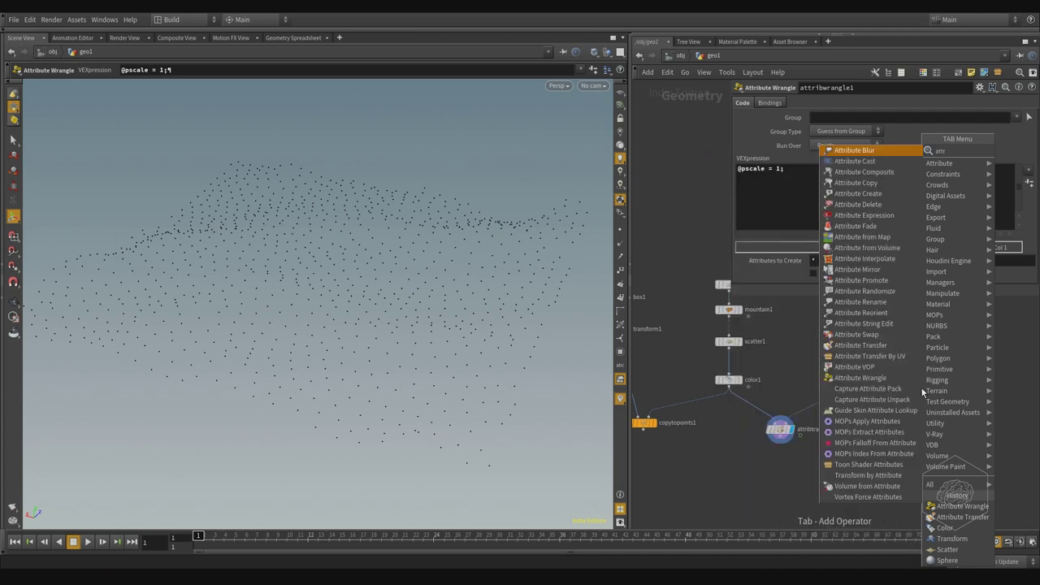
pyautogui.write('ibute cre')
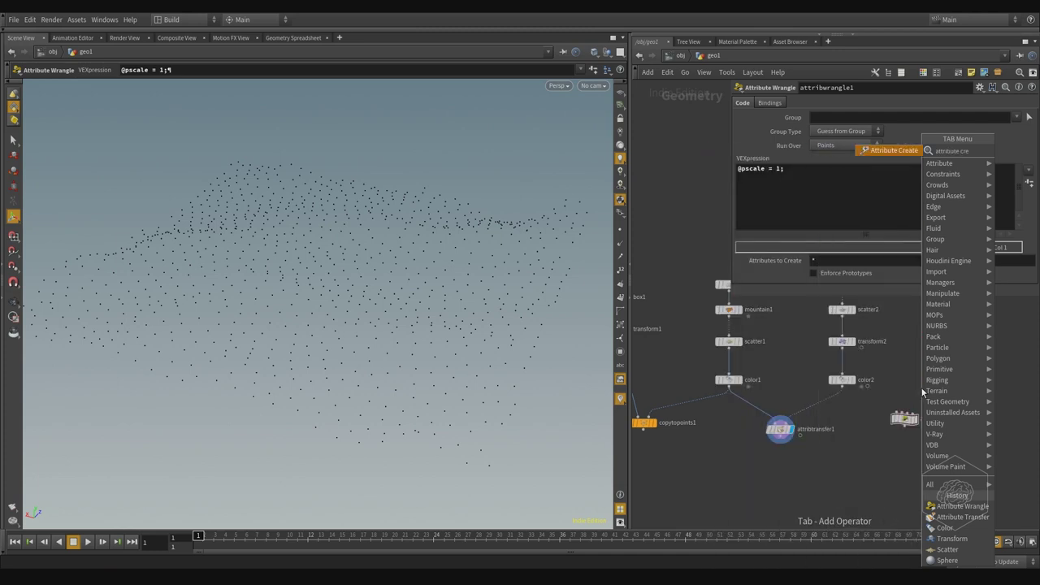
pyautogui.press('Return')
pyautogui.click(922, 392)
pyautogui.moveTo(922, 392); pyautogui.dragTo(814, 404)
pyautogui.scroll(3, 821, 433)
# - Name the created attribute pscale and set the group type to Points
pyautogui.click(842, 102)
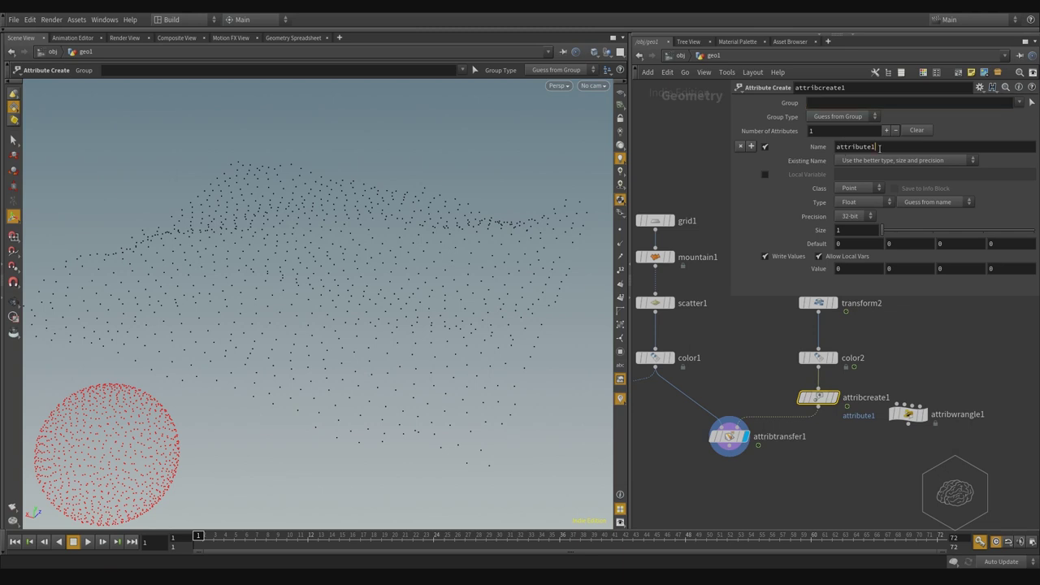
pyautogui.moveTo(879, 147); pyautogui.dragTo(781, 155)
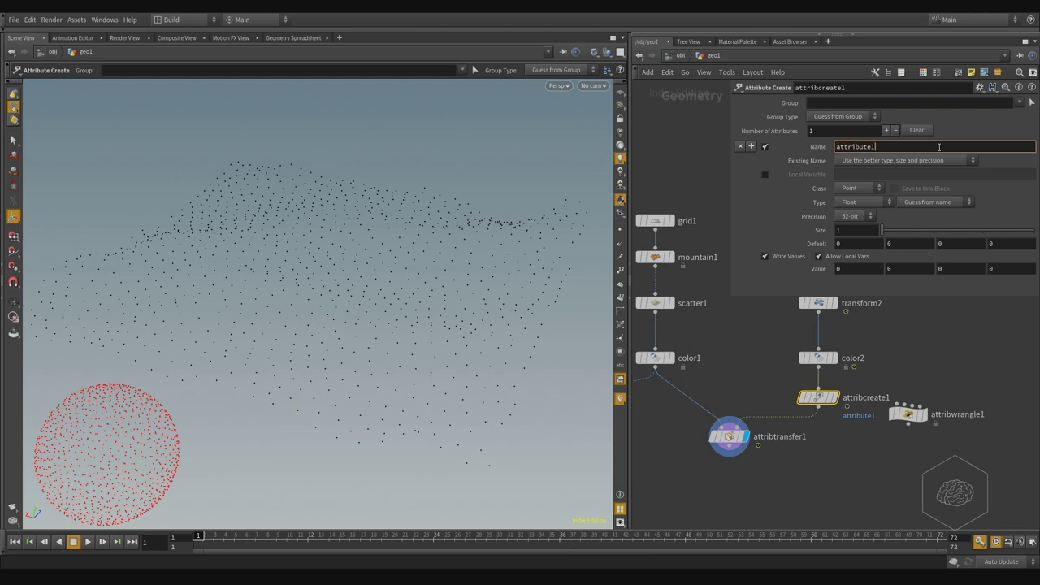
pyautogui.write('pscale')
pyautogui.press('Return')
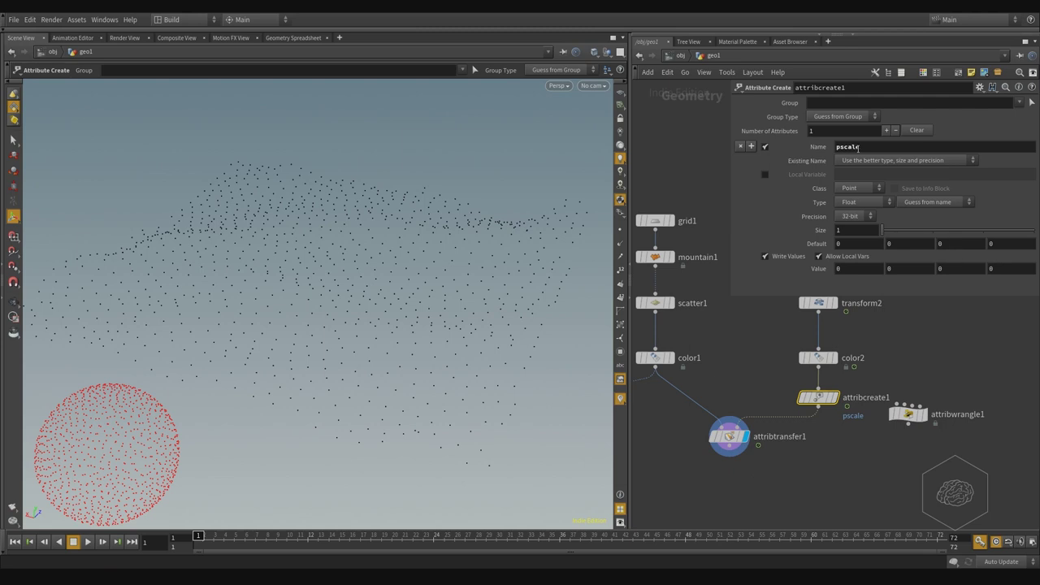
pyautogui.click(861, 146)
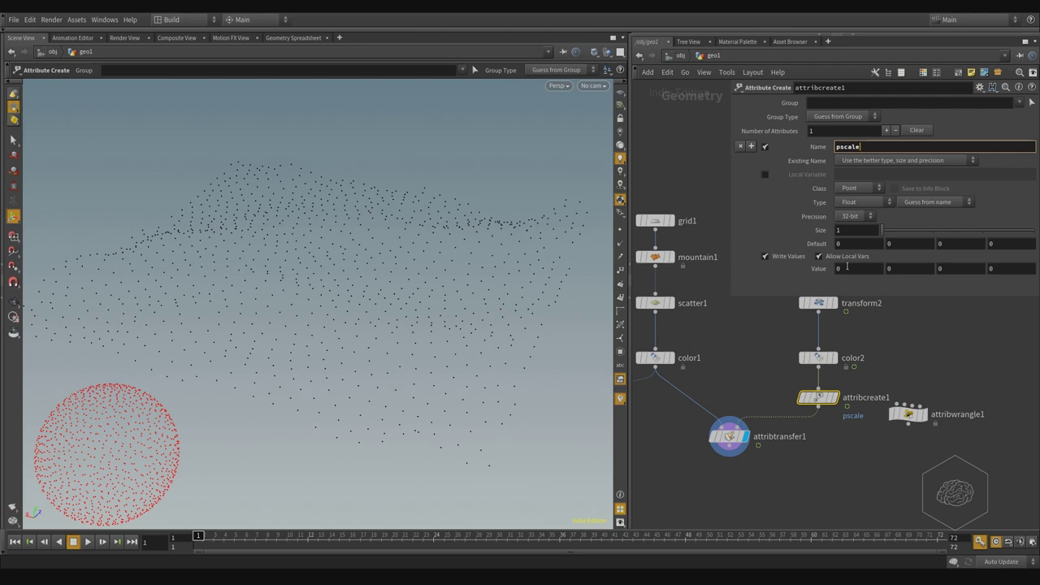
pyautogui.click(855, 160)
pyautogui.click(855, 160)
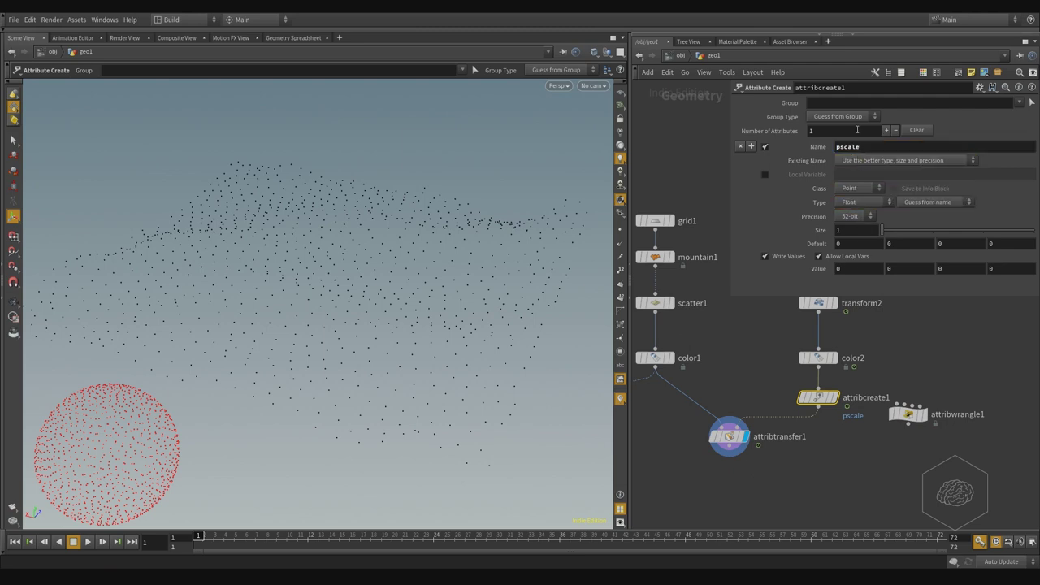
pyautogui.click(854, 119)
pyautogui.click(845, 160)
# - Set the first component of the pscale attribute's default to 1 and its value to 2
pyautogui.doubleClick(849, 244)
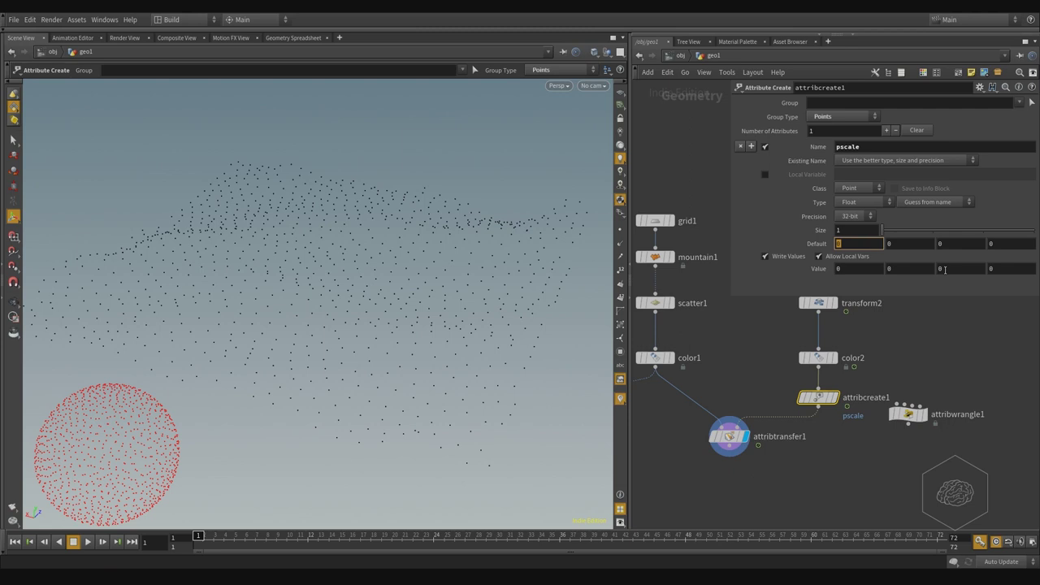
pyautogui.write('1')
pyautogui.press('Return')
pyautogui.click(841, 269)
pyautogui.write('1')
pyautogui.press('Return')
pyautogui.doubleClick(854, 275)
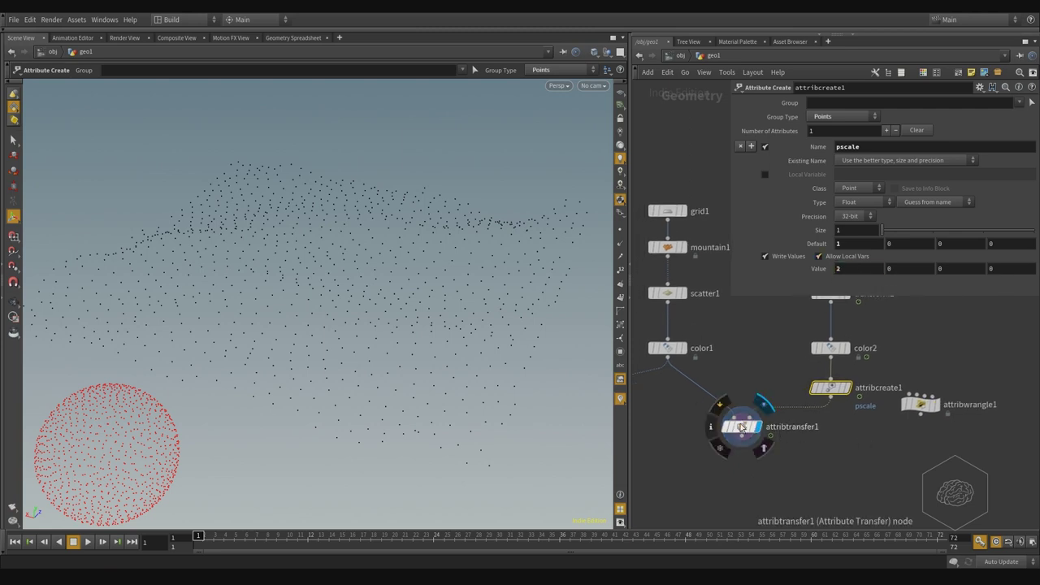
# - Try an Attribute Randomize node for pscale between attribcreate1 and attribtransfer1, and delete that node
pyautogui.moveTo(736, 427); pyautogui.dragTo(738, 487)
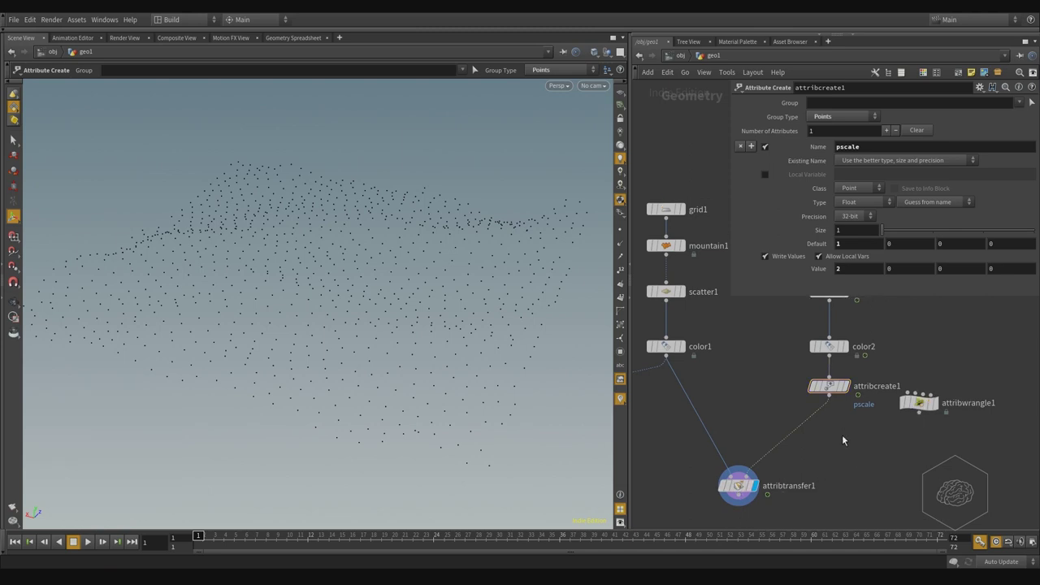
pyautogui.press('Tab')
pyautogui.write('rand')
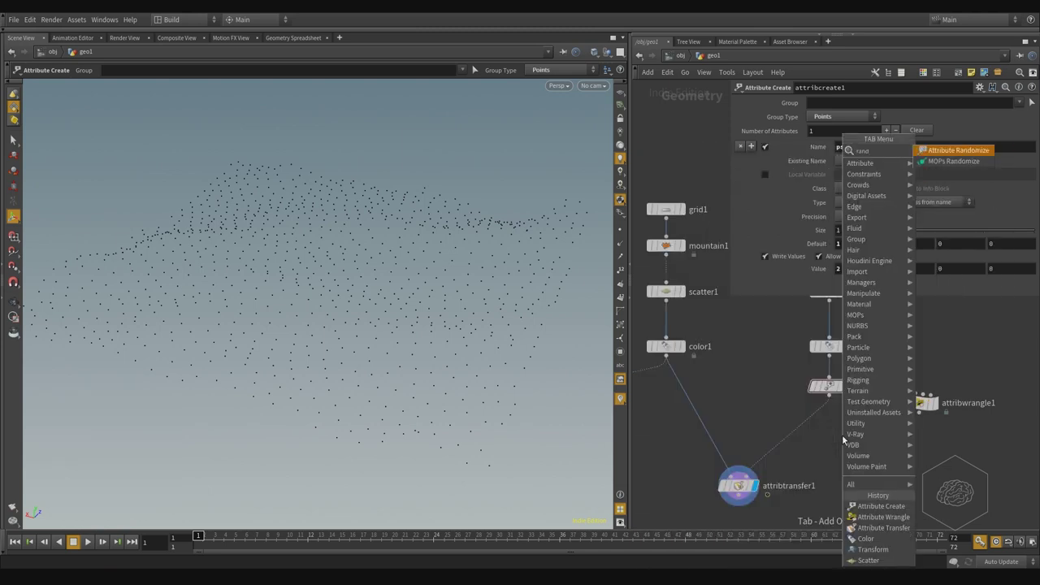
pyautogui.press('Return')
pyautogui.click(843, 440)
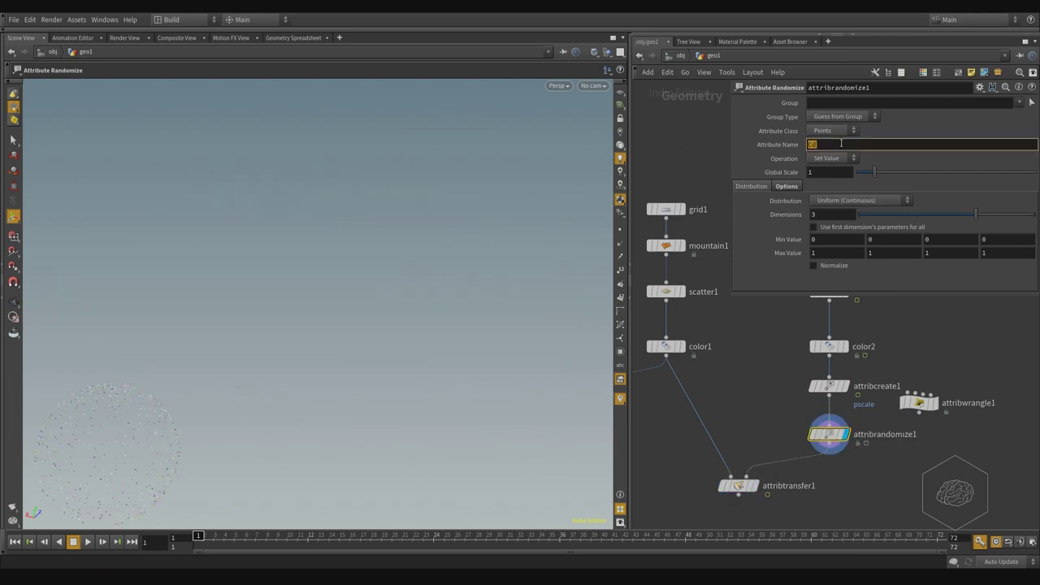
pyautogui.write('pscale')
pyautogui.press('Return')
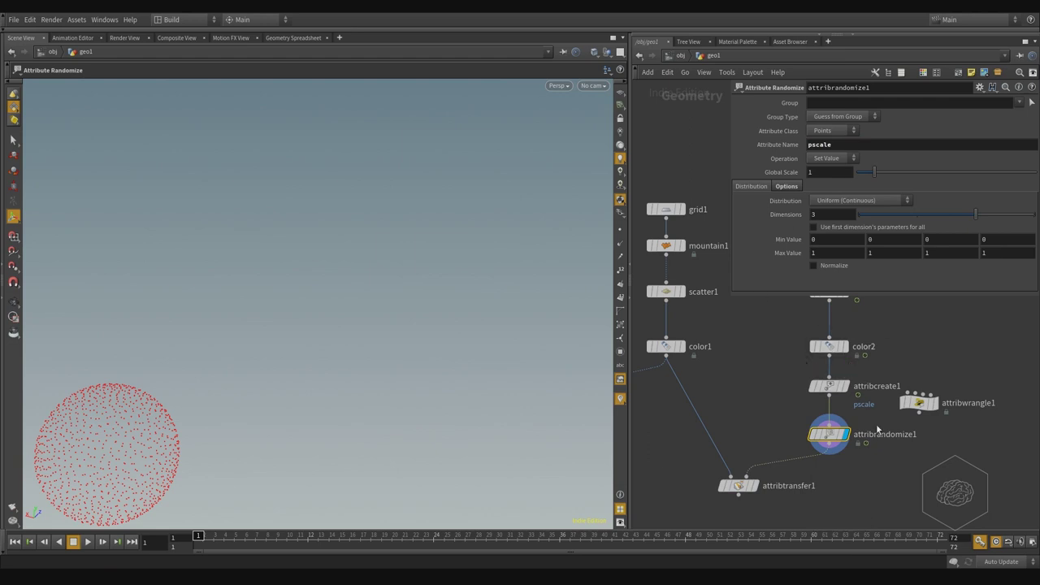
pyautogui.moveTo(887, 454); pyautogui.dragTo(759, 401)
pyautogui.press('Delete')
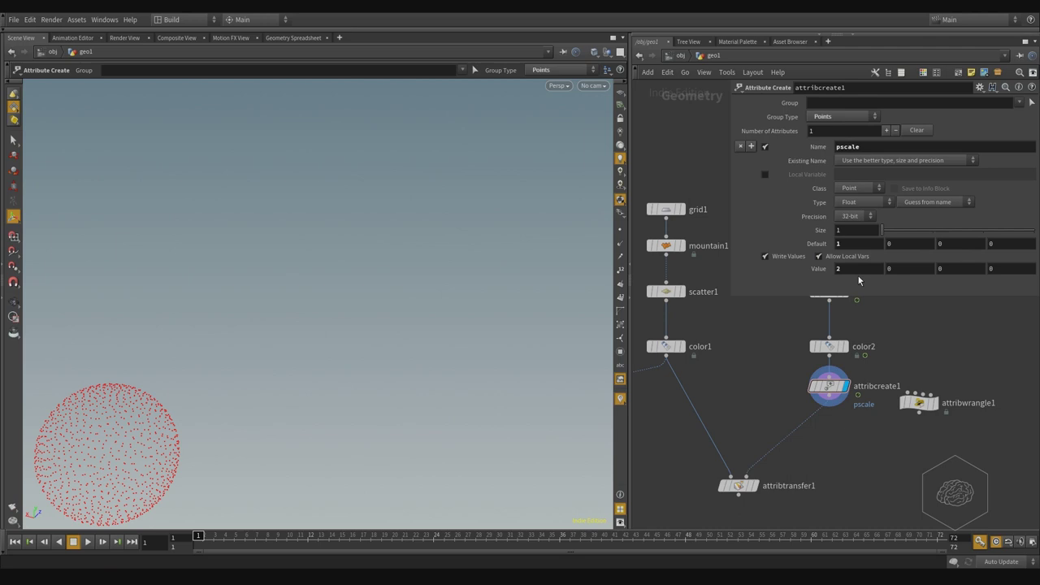
pyautogui.moveTo(859, 270); pyautogui.dragTo(786, 273)
pyautogui.press('Return')
pyautogui.write('r')
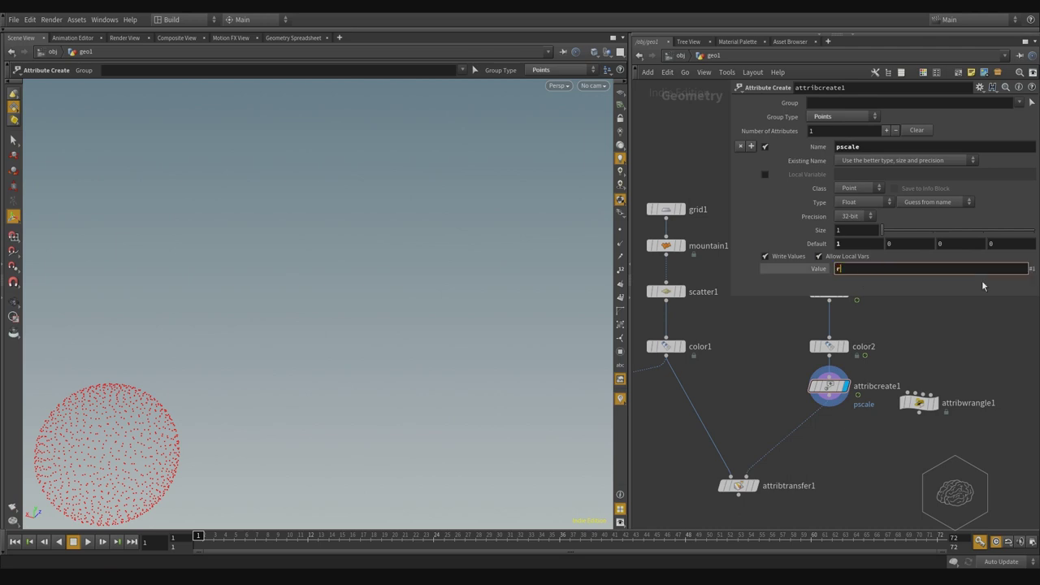
pyautogui.write('and(')
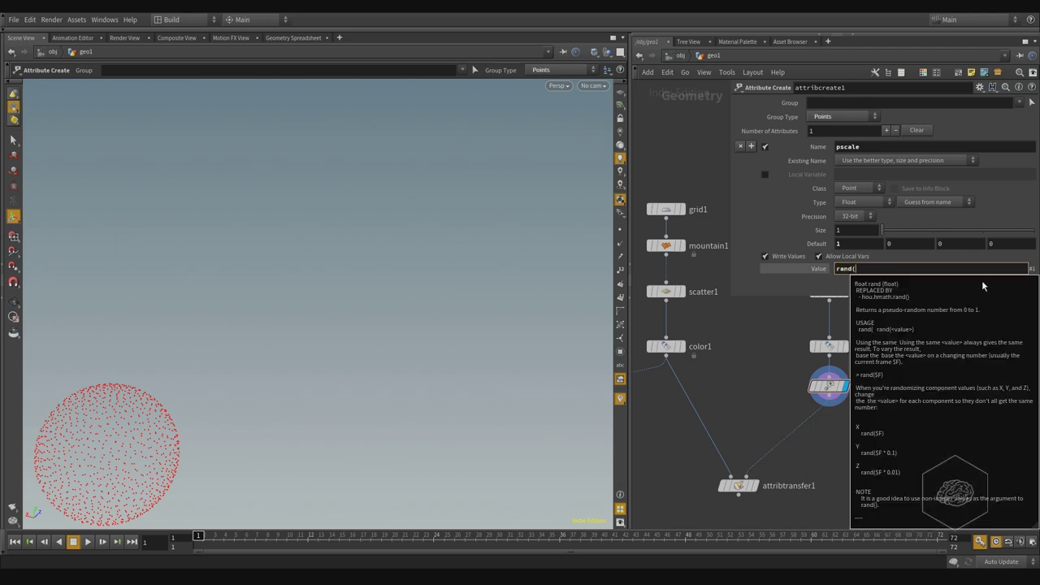
pyautogui.write(')')
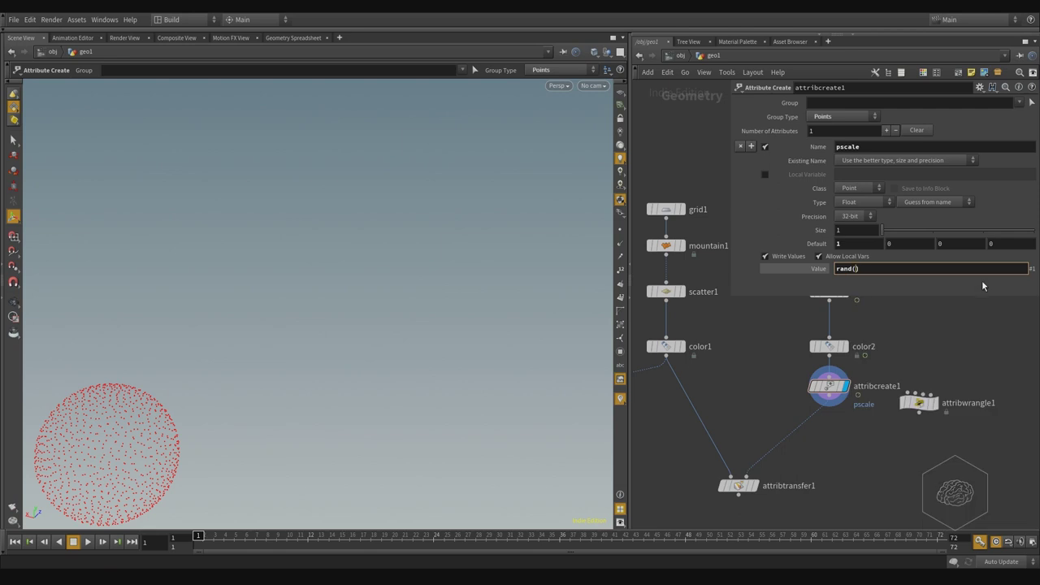
pyautogui.write('@ptnum')
pyautogui.press('Return')
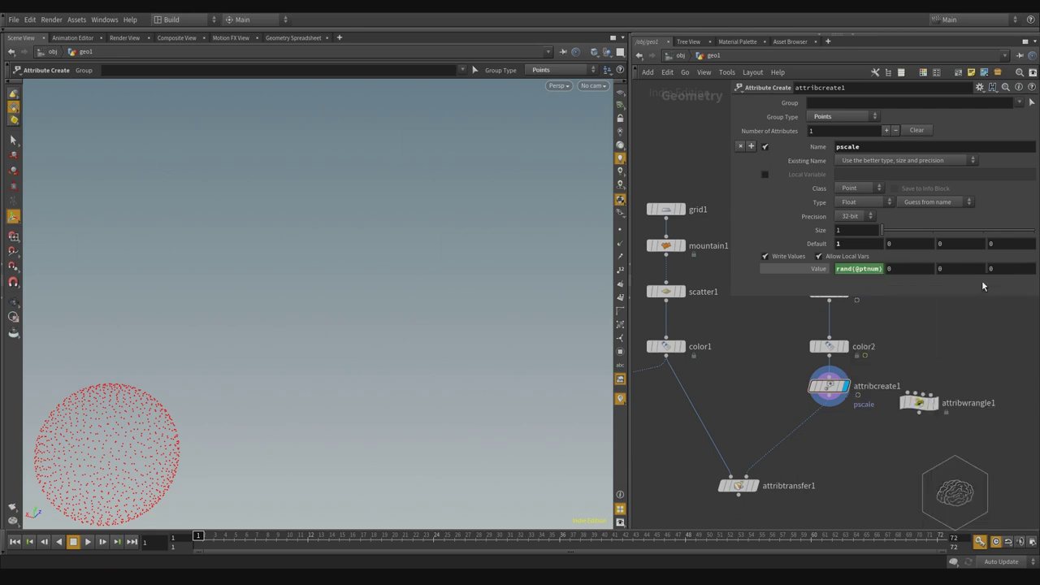
# - Display attribtransfer1 and add pscale to its transferred point attributes alongside Cd
pyautogui.moveTo(853, 461); pyautogui.dragTo(894, 399, button='middle')
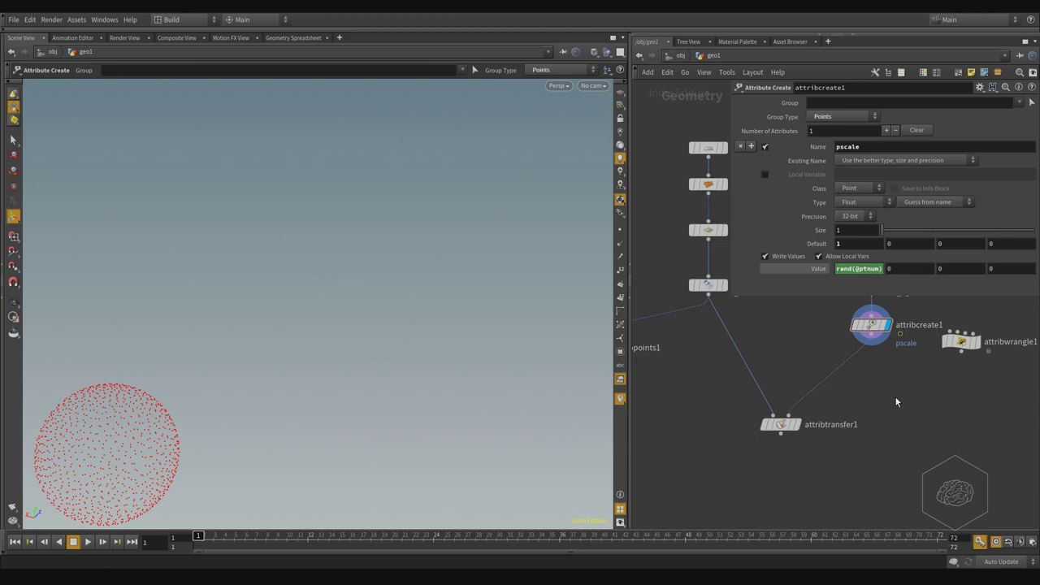
pyautogui.click(781, 424)
pyautogui.click(796, 425)
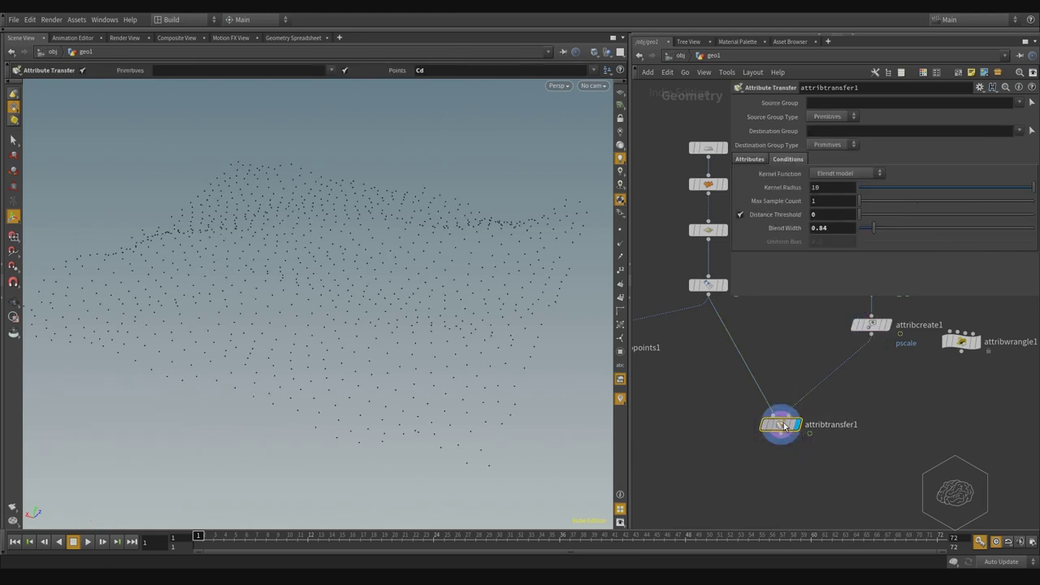
pyautogui.click(751, 159)
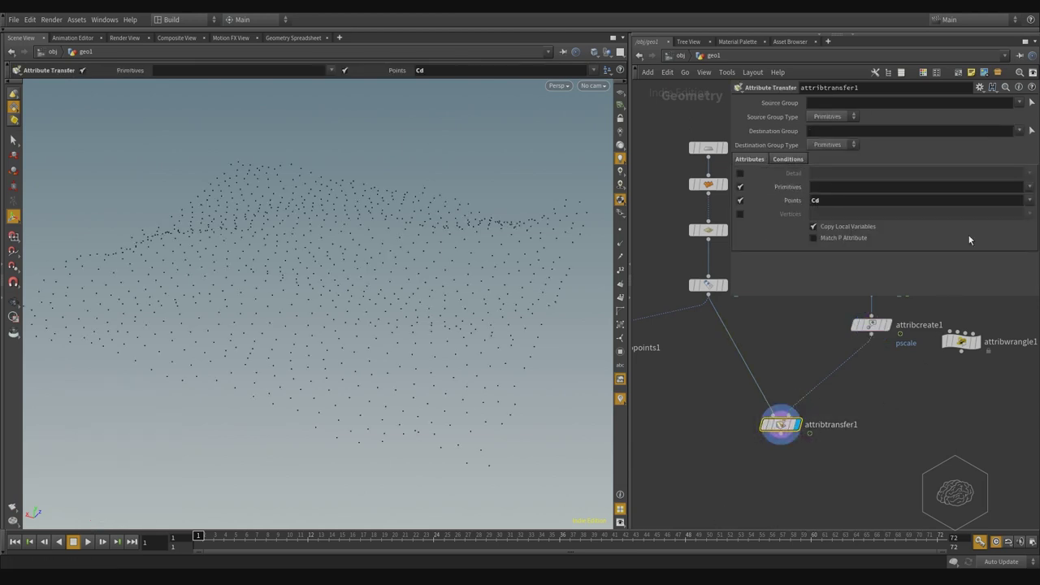
pyautogui.click(1032, 200)
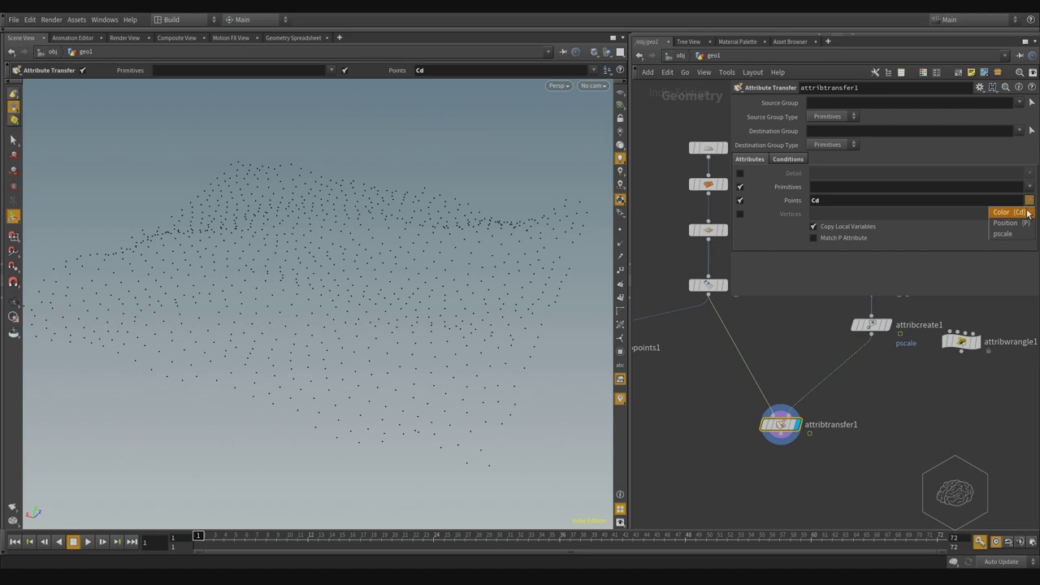
pyautogui.click(1028, 236)
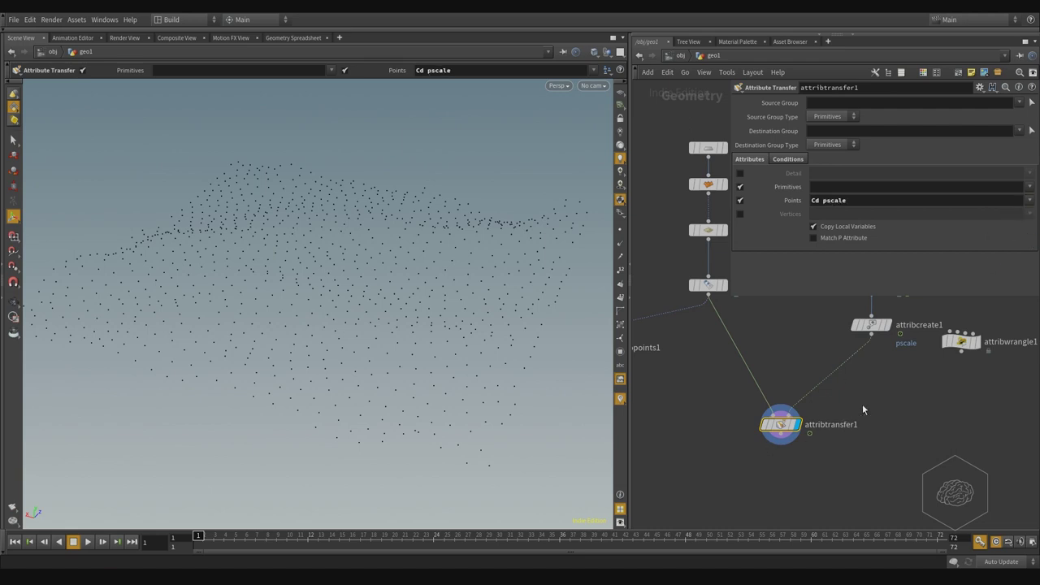
# - Wire the attribtransfer1 output into the second input of copytopoints1
pyautogui.moveTo(786, 477); pyautogui.dragTo(856, 450, button='middle')
pyautogui.moveTo(782, 418)
pyautogui.mouseDown(button='middle')
pyautogui.moveTo(801, 438)
pyautogui.moveTo(778, 420)
pyautogui.mouseUp(button='middle')
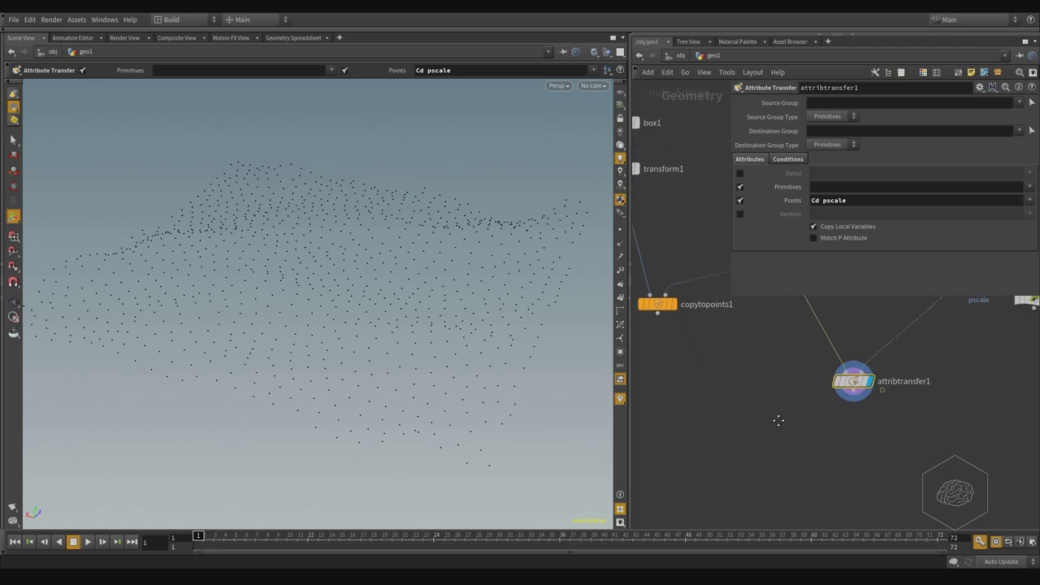
pyautogui.moveTo(885, 434); pyautogui.dragTo(911, 461, button='middle')
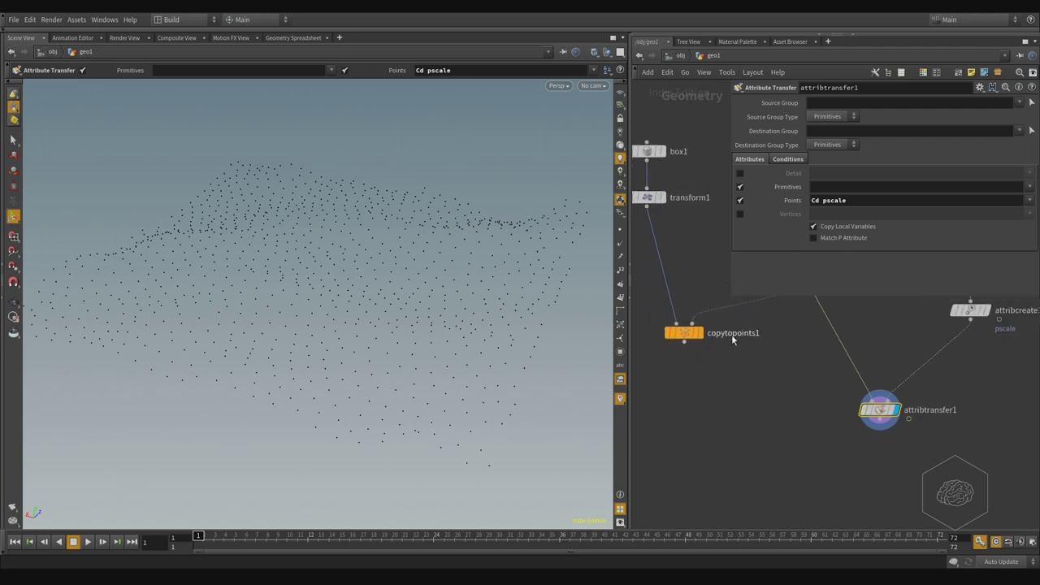
pyautogui.click(692, 325)
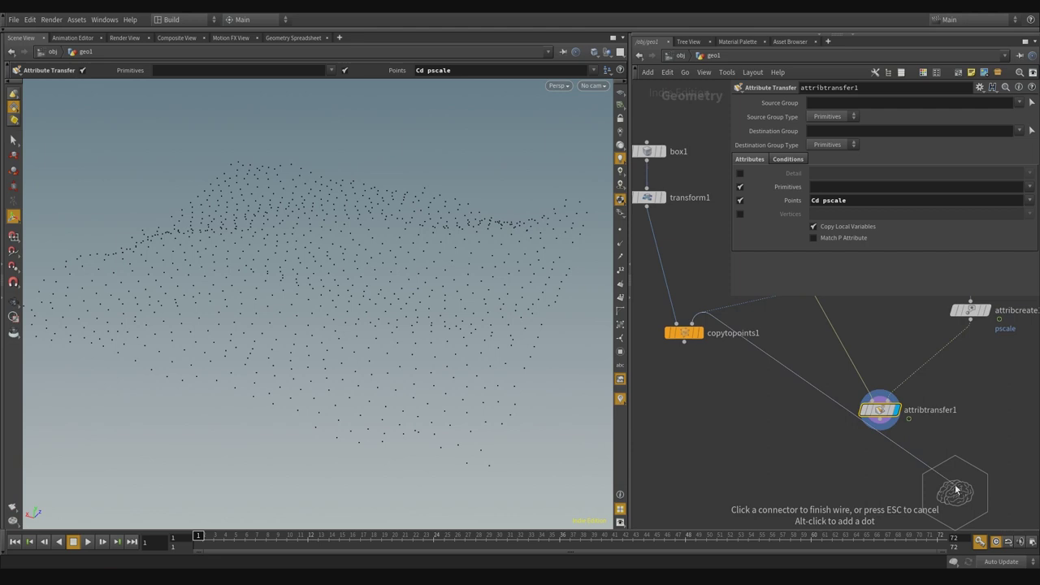
pyautogui.click(877, 423)
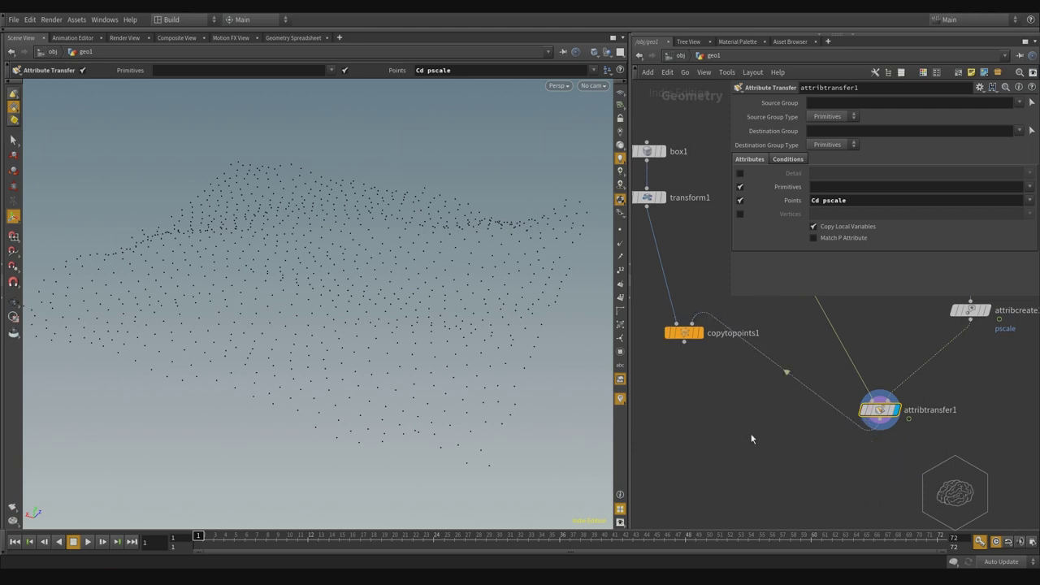
# - Move copytopoints1 below attribtransfer1 in the network and display the copied boxes
pyautogui.moveTo(751, 439); pyautogui.dragTo(822, 432, button='middle')
pyautogui.moveTo(757, 327); pyautogui.dragTo(730, 473)
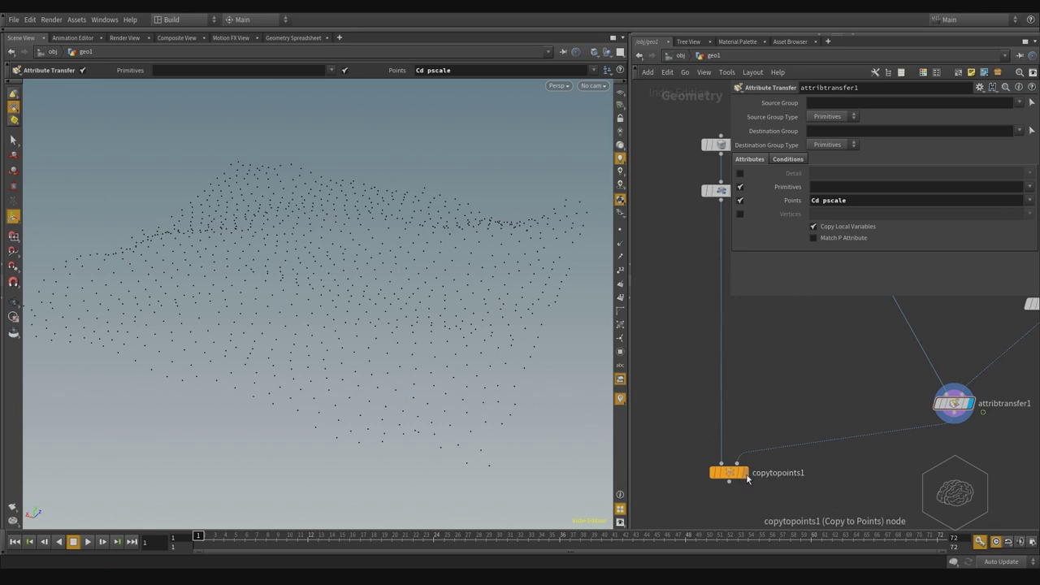
pyautogui.click(744, 475)
pyautogui.click(729, 472)
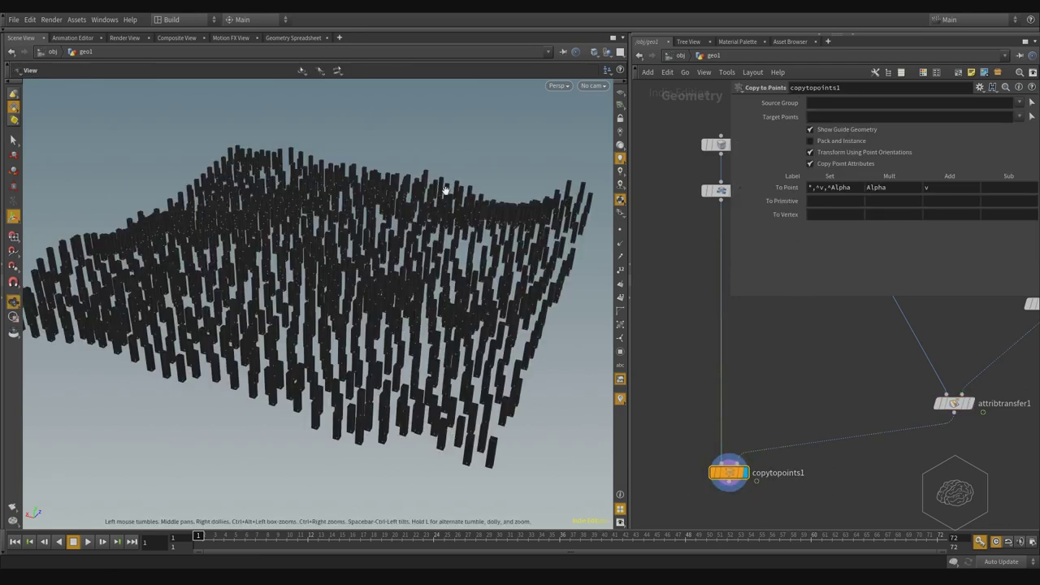
pyautogui.moveTo(445, 189); pyautogui.dragTo(438, 452)
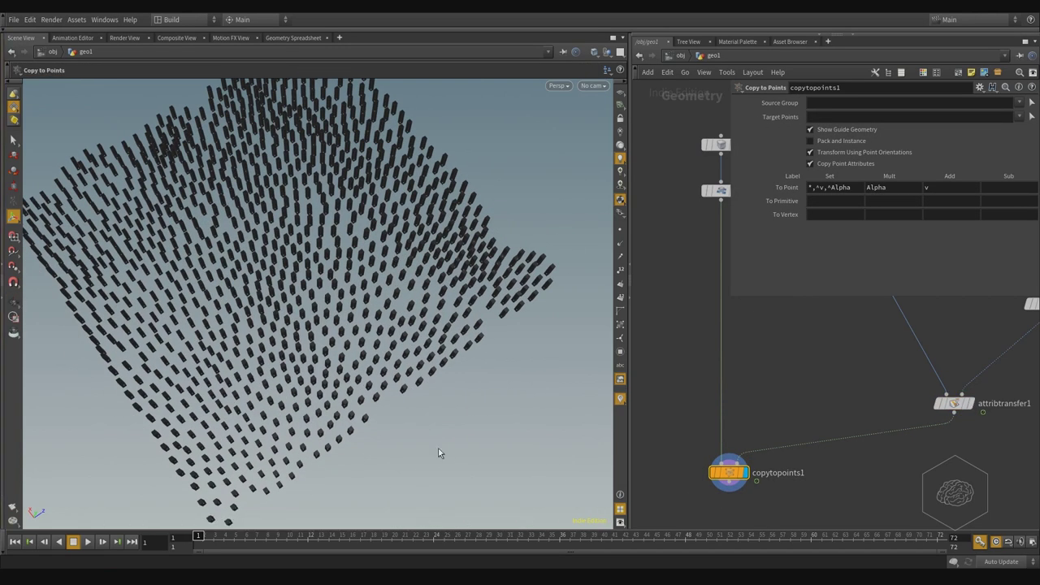
# - Scrub the timeline to frame 33 and examine the copied boxes inside the area affected by the sphere
pyautogui.press('h')
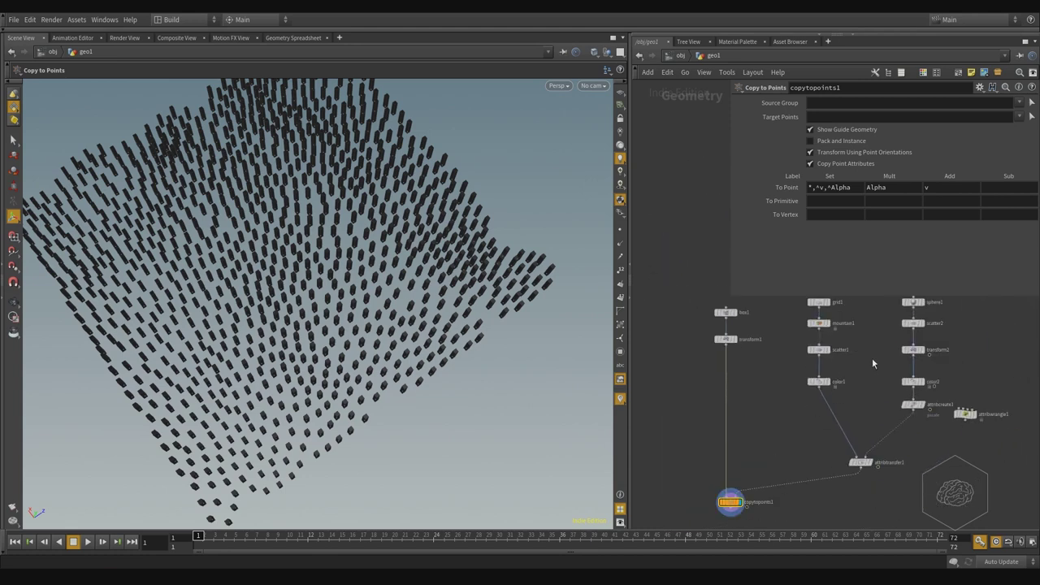
pyautogui.moveTo(871, 363); pyautogui.dragTo(786, 403)
pyautogui.moveTo(796, 435); pyautogui.dragTo(801, 318, button='middle')
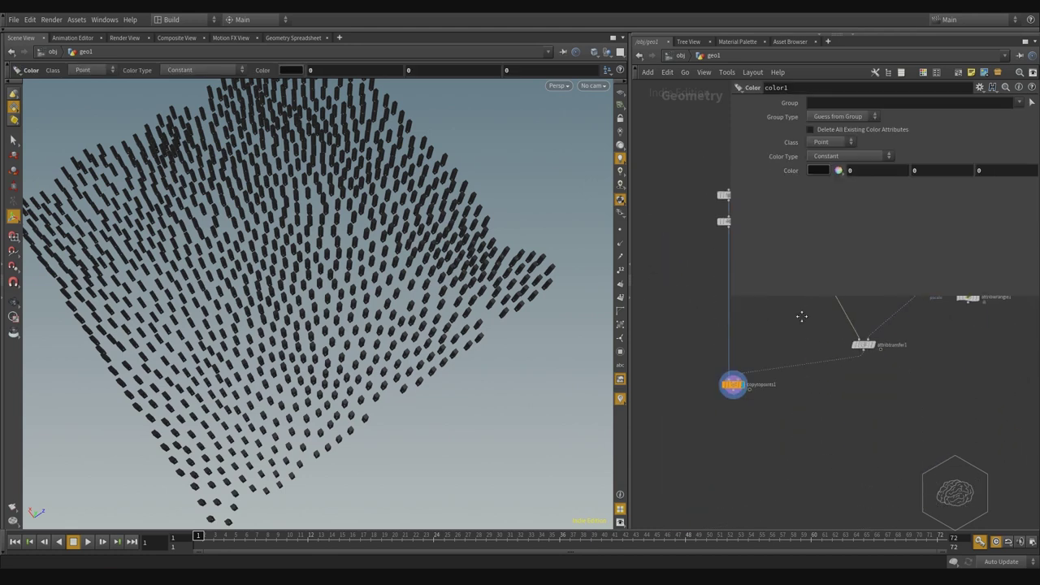
pyautogui.scroll(3, 740, 397)
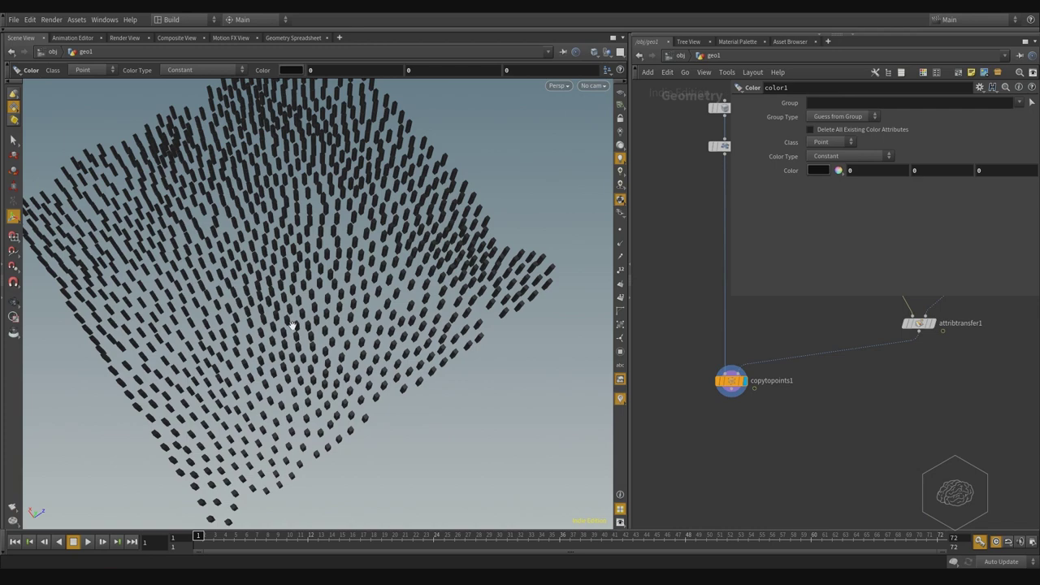
pyautogui.keyDown('alt'); pyautogui.moveTo(292, 325); pyautogui.dragTo(370, 270); pyautogui.keyUp('alt')
pyautogui.keyDown('alt'); pyautogui.moveTo(202, 293); pyautogui.dragTo(285, 295, button='middle'); pyautogui.keyUp('alt')
pyautogui.keyDown('alt'); pyautogui.moveTo(284, 294); pyautogui.dragTo(312, 381, button='right'); pyautogui.keyUp('alt')
pyautogui.press('Return')
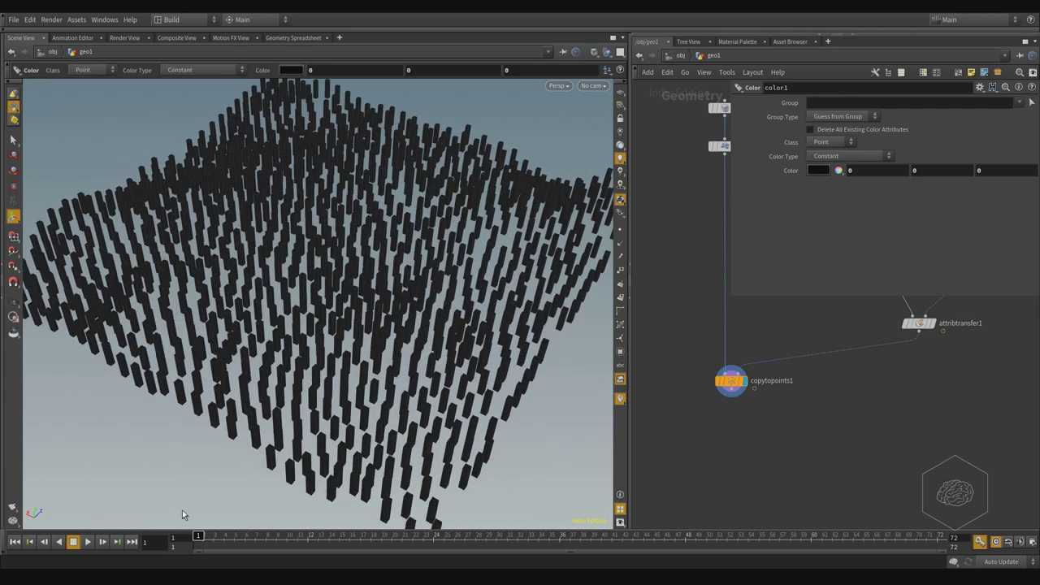
pyautogui.moveTo(207, 543); pyautogui.dragTo(528, 532)
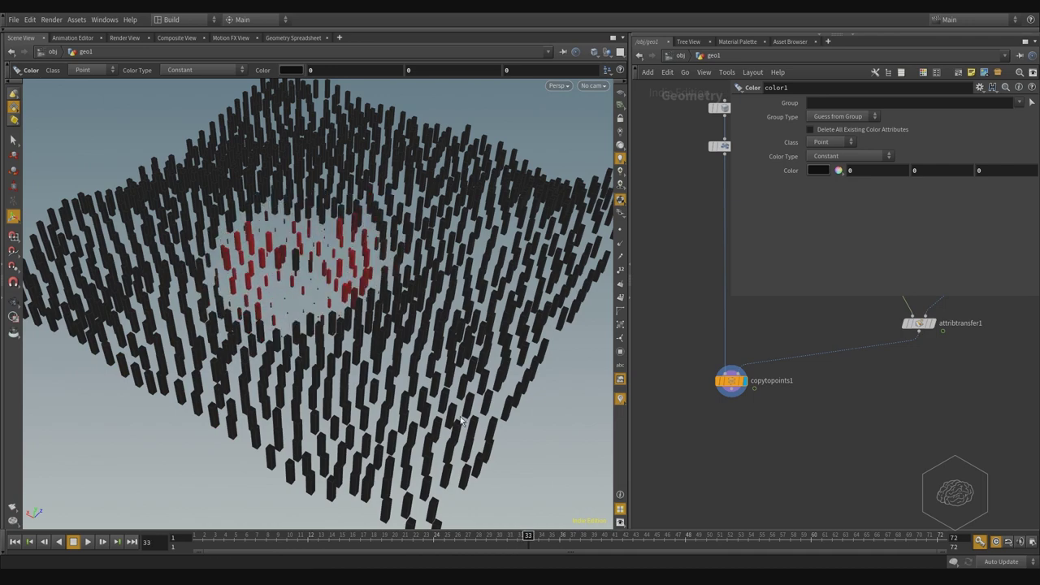
pyautogui.press('space')
pyautogui.moveTo(341, 195); pyautogui.dragTo(441, 377)
pyautogui.scroll(6, 339, 254)
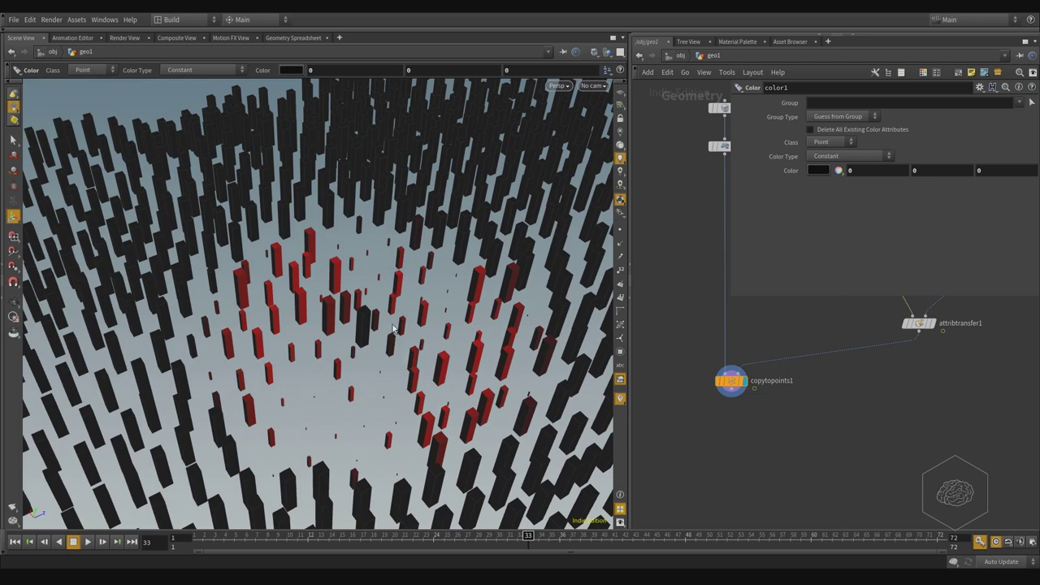
pyautogui.press('h')
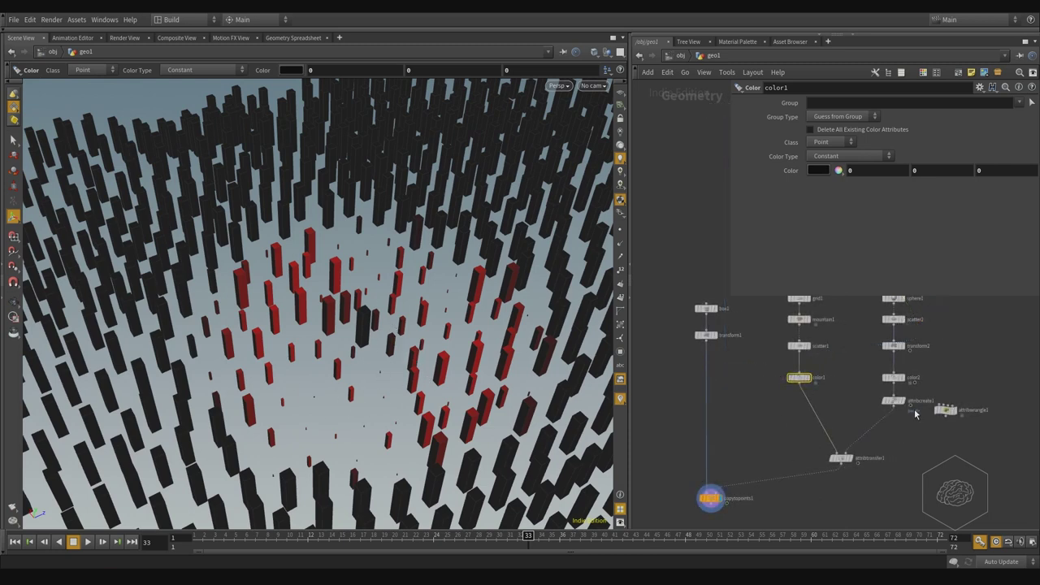
pyautogui.click(893, 402)
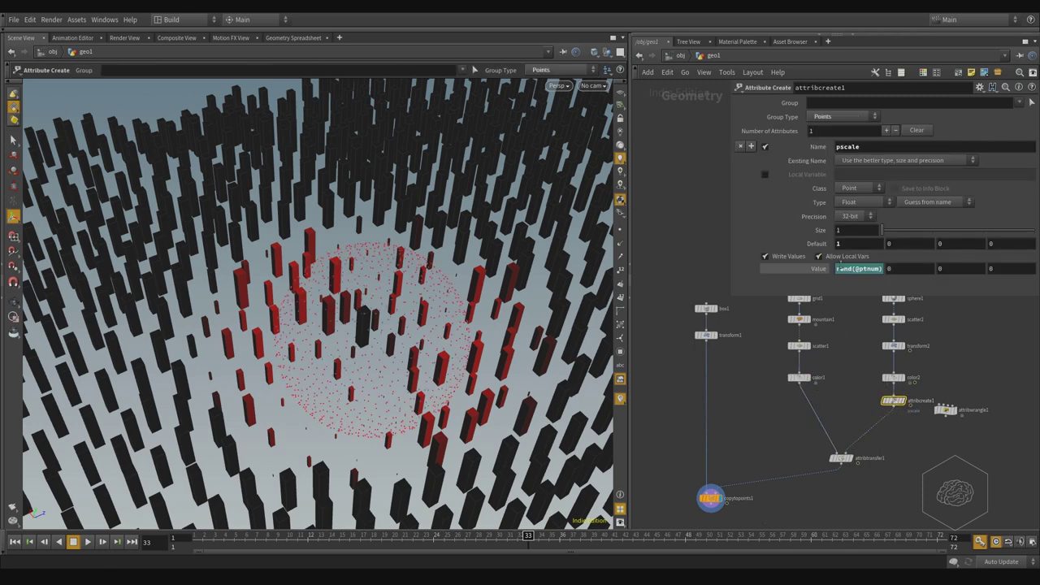
pyautogui.click(873, 268)
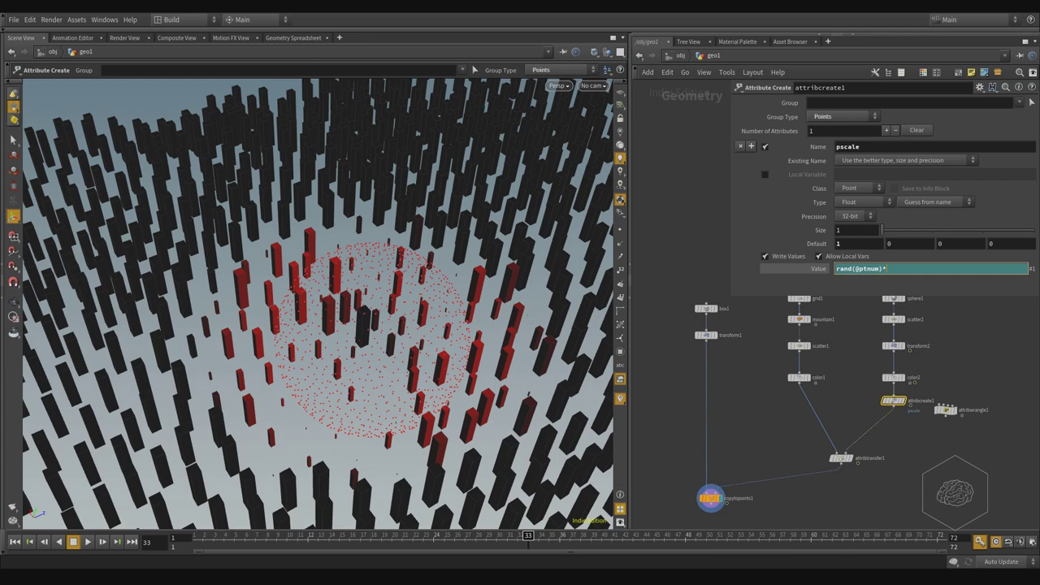
pyautogui.write('*2')
pyautogui.press('Return')
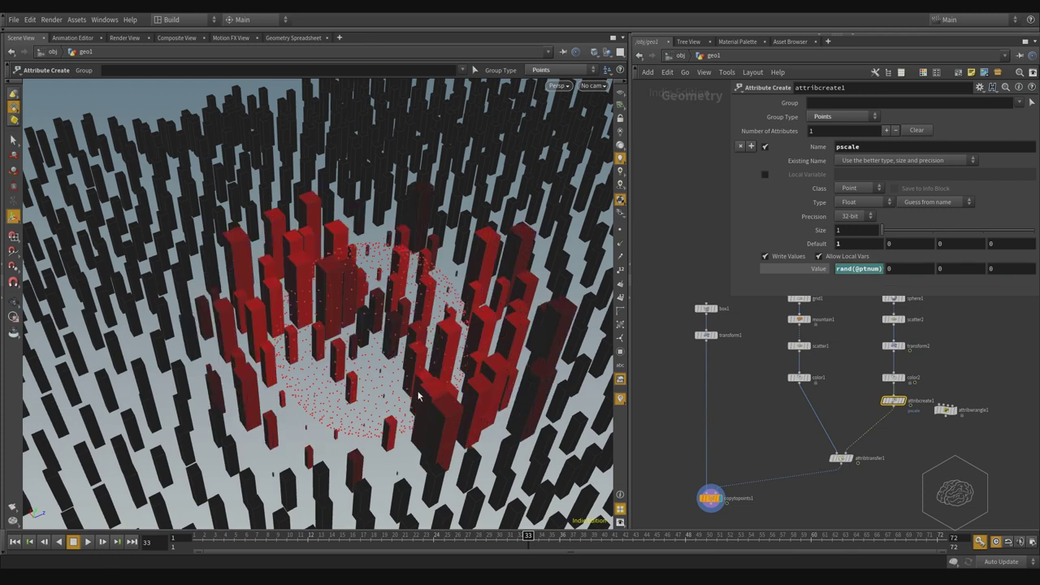
pyautogui.click(879, 269)
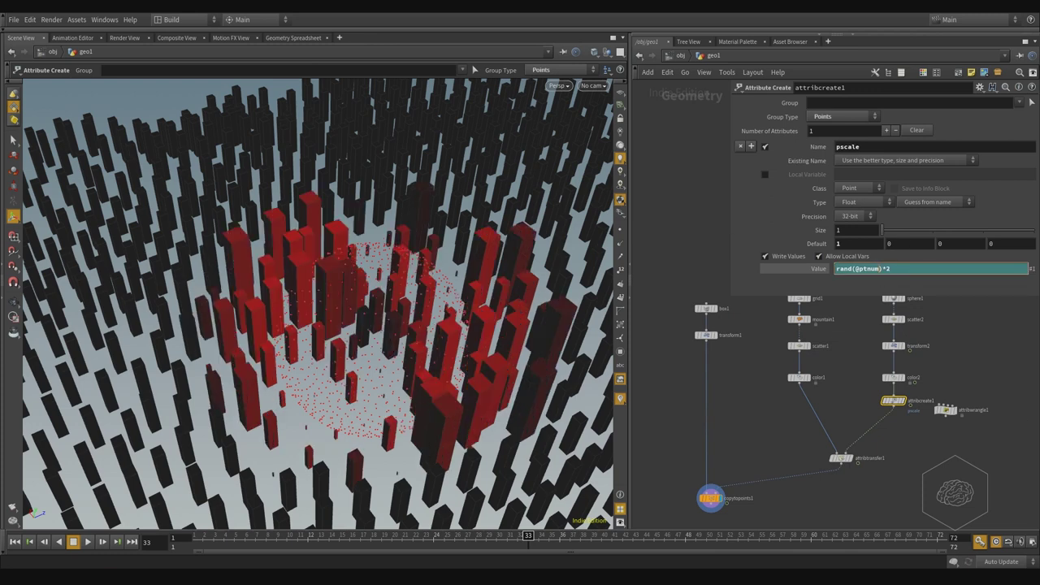
pyautogui.write('4')
pyautogui.press('Return')
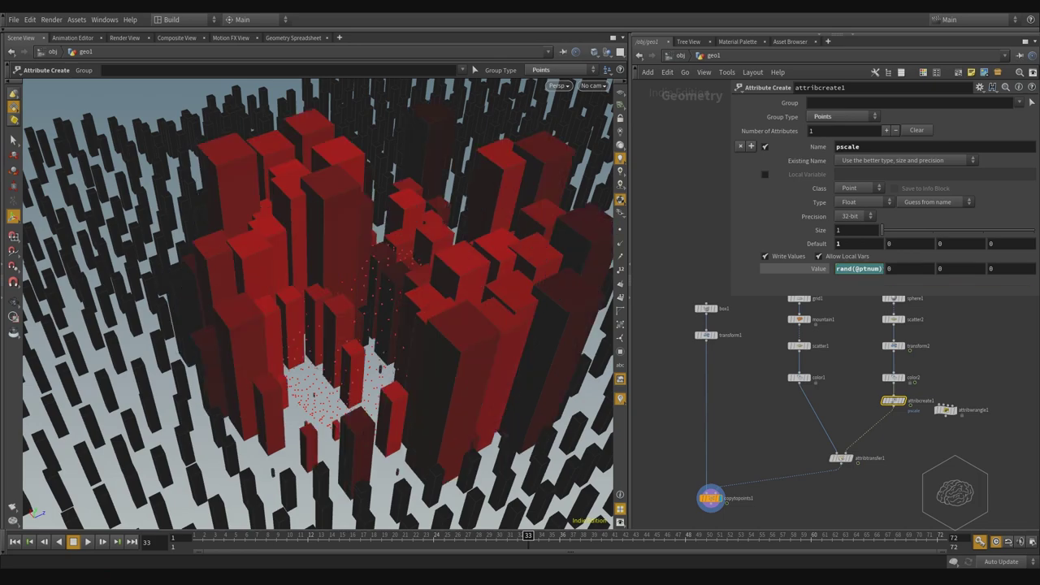
# - Examine the enlarged red boxes from several angles and scrub the timeline to frame 30
pyautogui.press('Escape')
pyautogui.moveTo(323, 238); pyautogui.dragTo(393, 247)
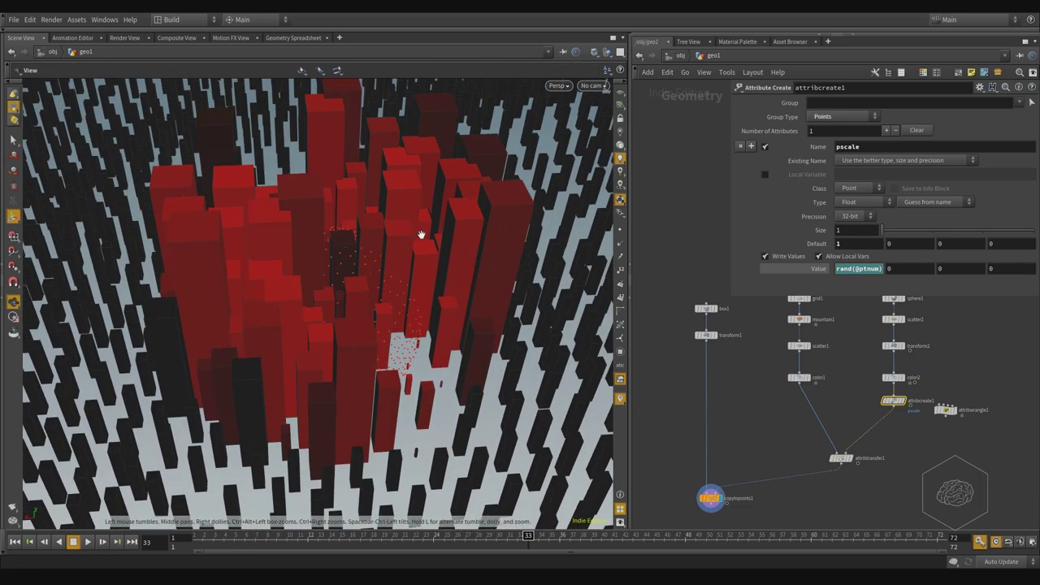
pyautogui.scroll(-7, 419, 235)
pyautogui.moveTo(415, 235); pyautogui.dragTo(495, 281)
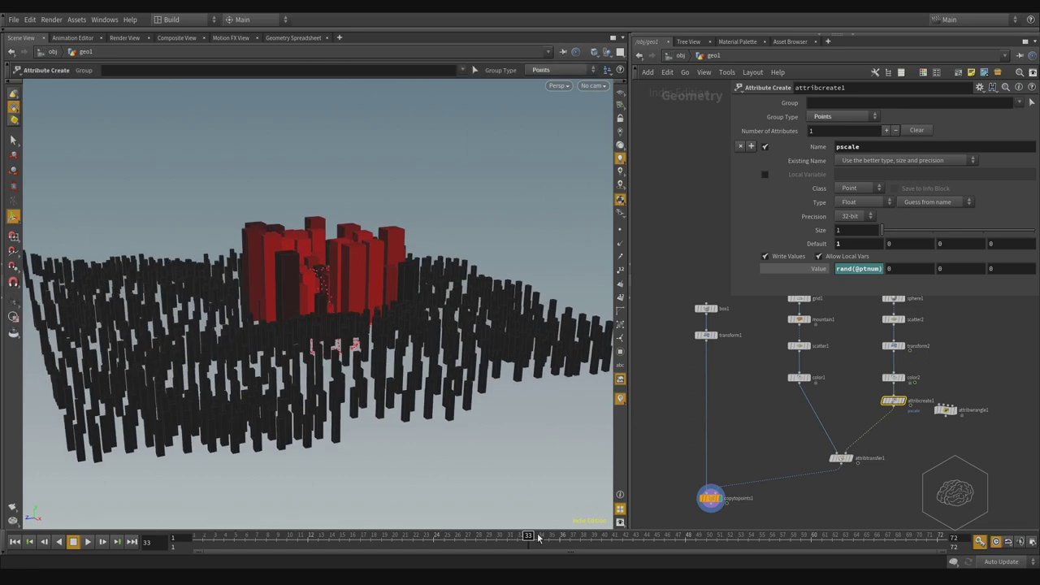
pyautogui.moveTo(529, 536); pyautogui.dragTo(497, 536)
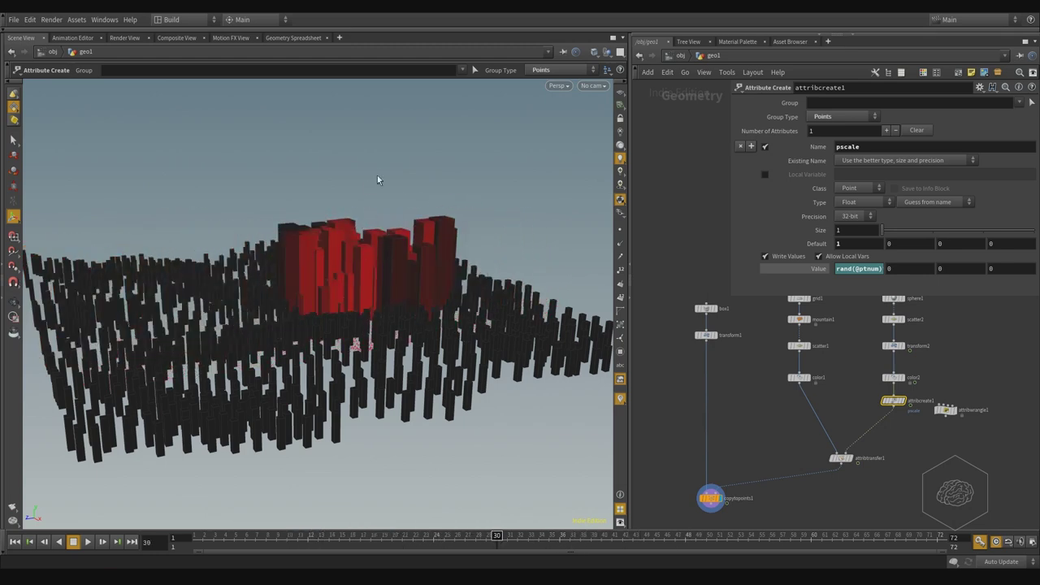
pyautogui.keyDown('alt'); pyautogui.moveTo(343, 167); pyautogui.dragTo(401, 226); pyautogui.keyUp('alt')
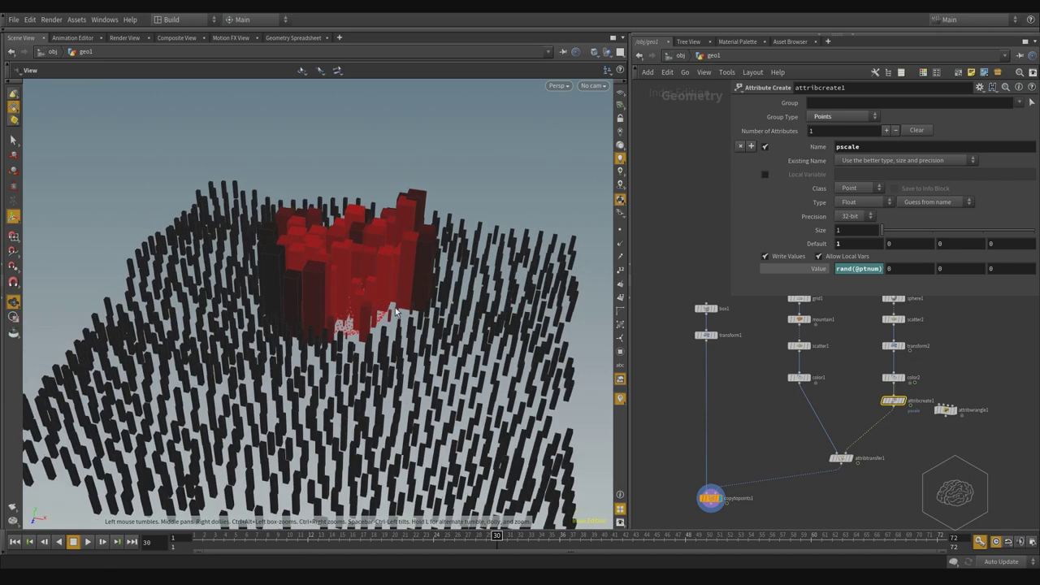
pyautogui.keyDown('alt'); pyautogui.moveTo(467, 309); pyautogui.dragTo(386, 284); pyautogui.keyUp('alt')
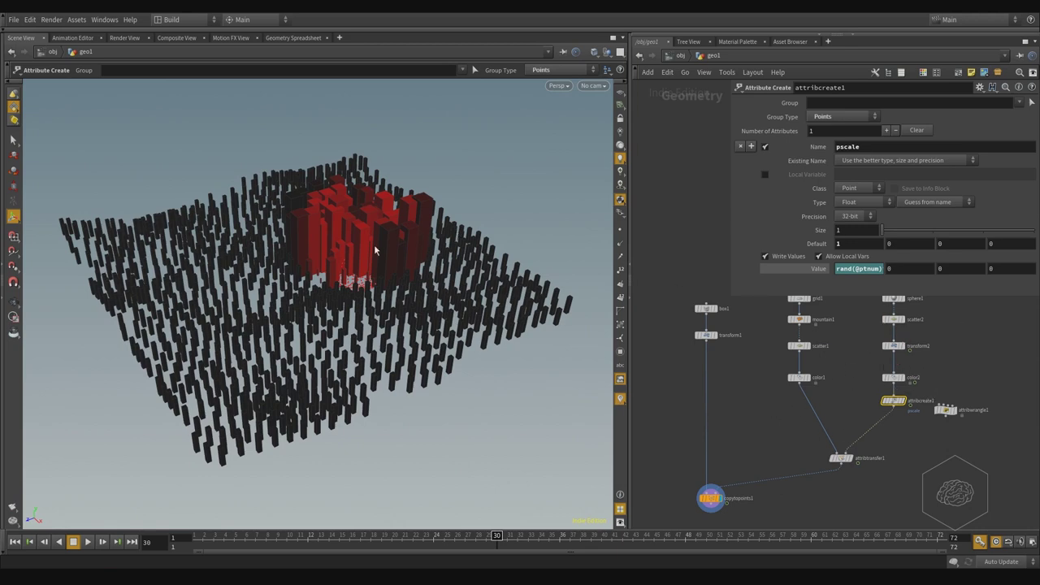
# - Set the Distance Threshold of attribtransfer1 to about 0.71
pyautogui.moveTo(899, 454); pyautogui.dragTo(803, 491)
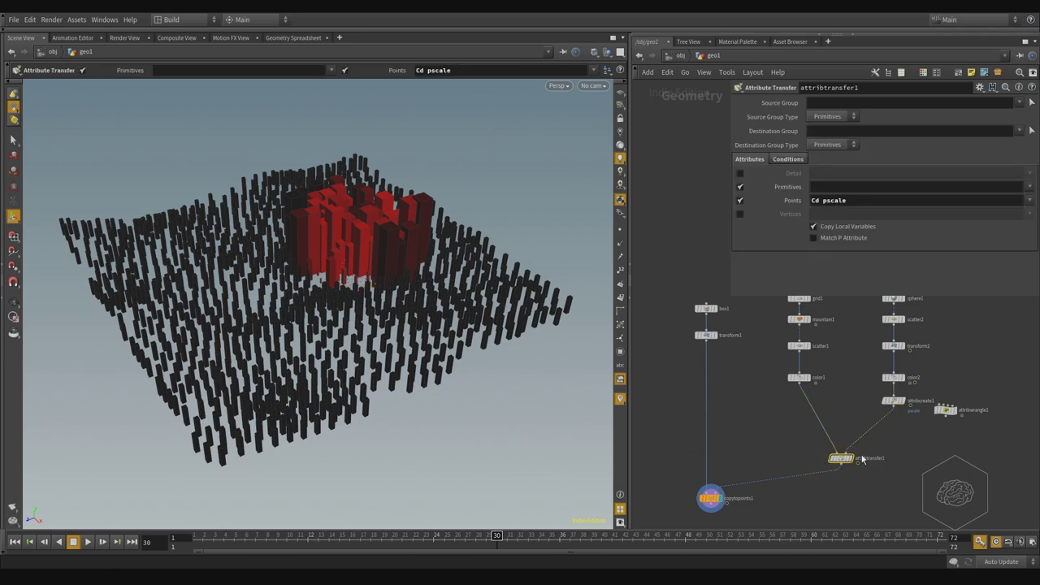
pyautogui.click(784, 160)
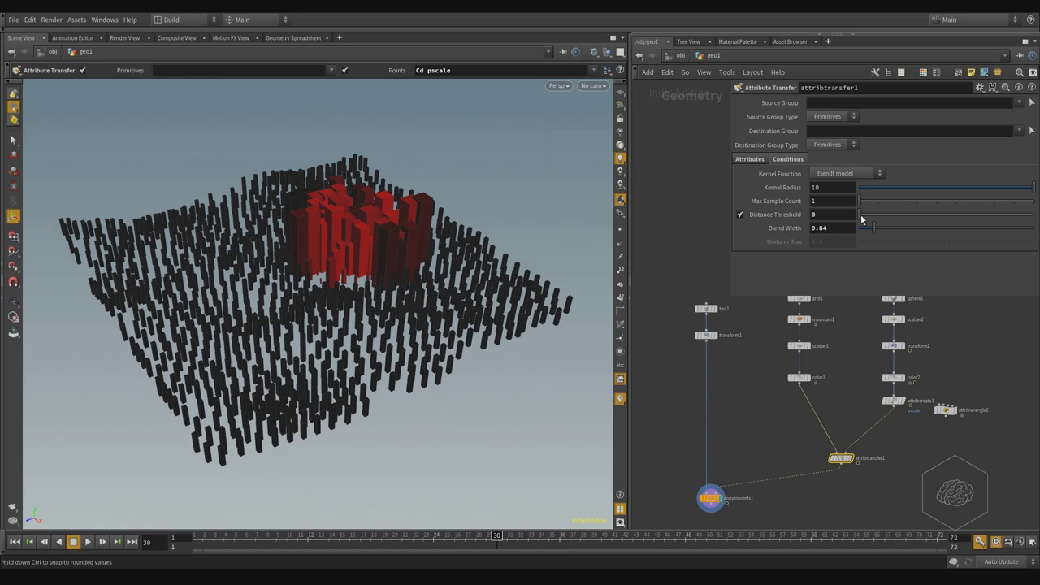
pyautogui.moveTo(862, 219); pyautogui.dragTo(872, 216)
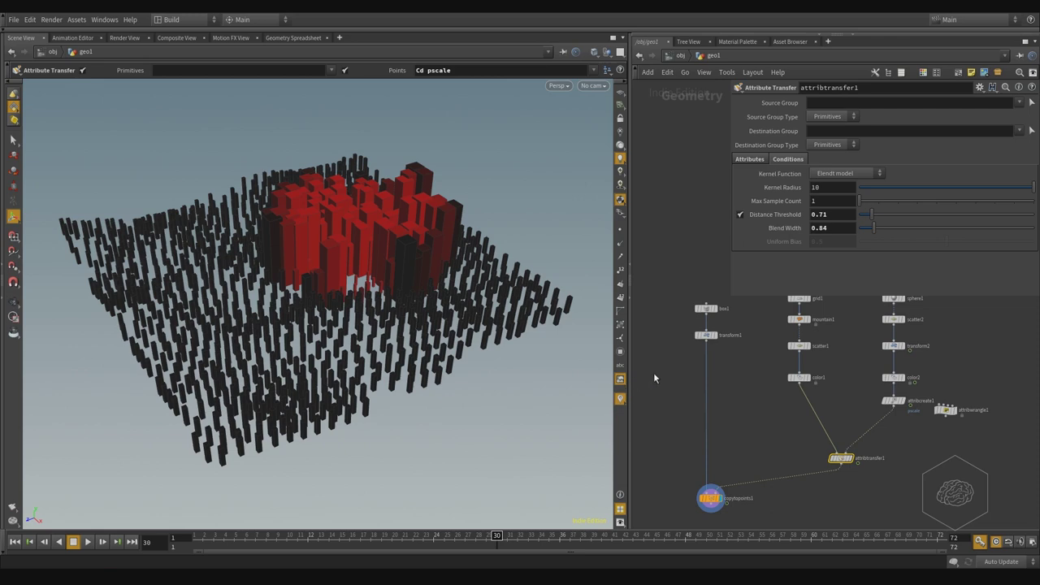
# - Add an Attribute Delete node and place it beneath copytopoints1 in the network
pyautogui.moveTo(725, 426); pyautogui.dragTo(786, 343, button='middle')
pyautogui.moveTo(781, 487); pyautogui.dragTo(803, 433, button='middle')
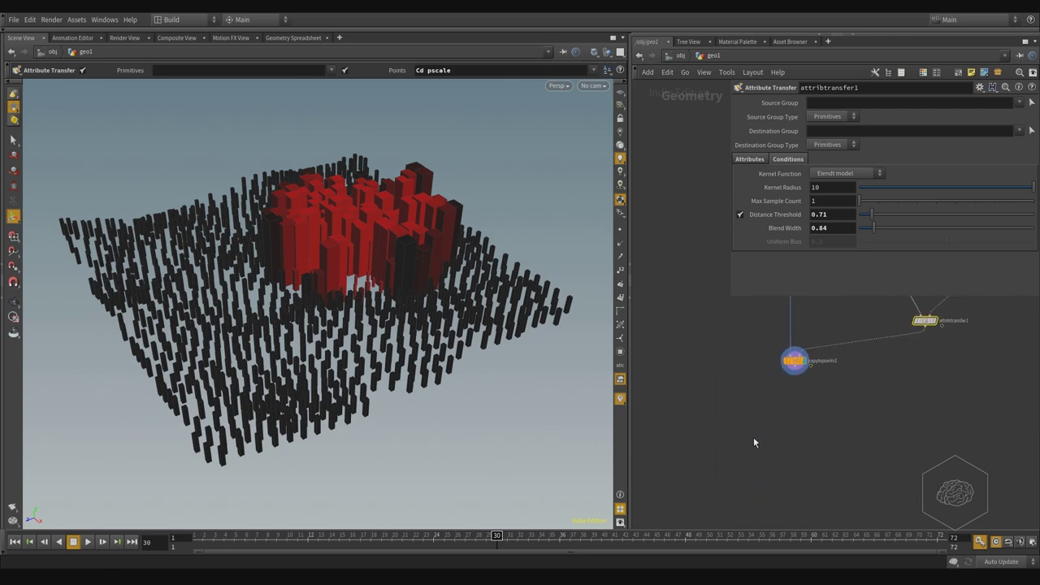
pyautogui.moveTo(294, 375); pyautogui.dragTo(313, 297)
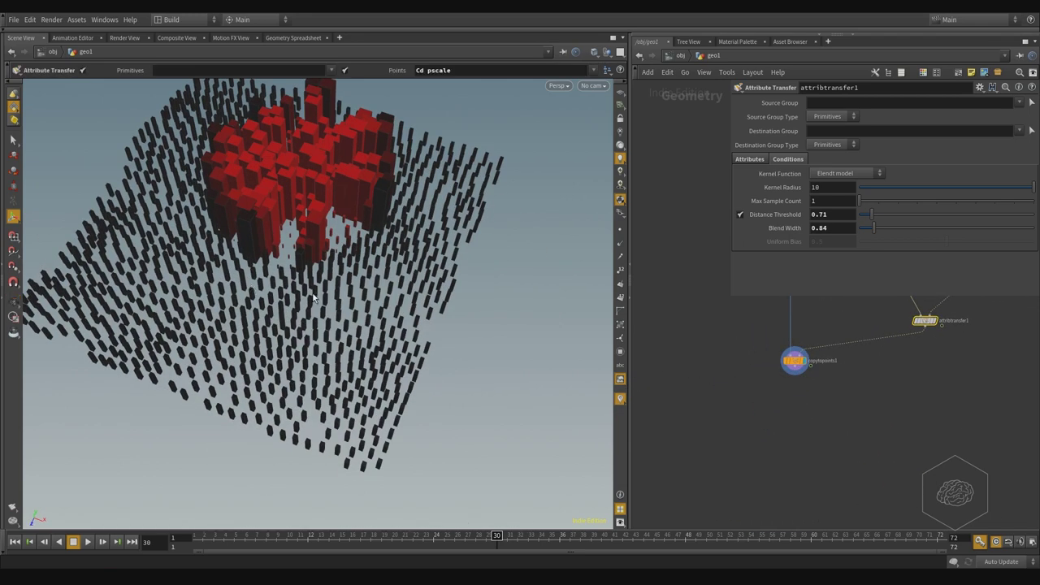
pyautogui.moveTo(711, 448); pyautogui.dragTo(778, 500, button='middle')
pyautogui.keyDown('alt'); pyautogui.moveTo(305, 264); pyautogui.dragTo(341, 294); pyautogui.keyUp('alt')
pyautogui.moveTo(776, 271); pyautogui.dragTo(707, 338, button='middle')
pyautogui.moveTo(722, 456); pyautogui.dragTo(710, 399, button='middle')
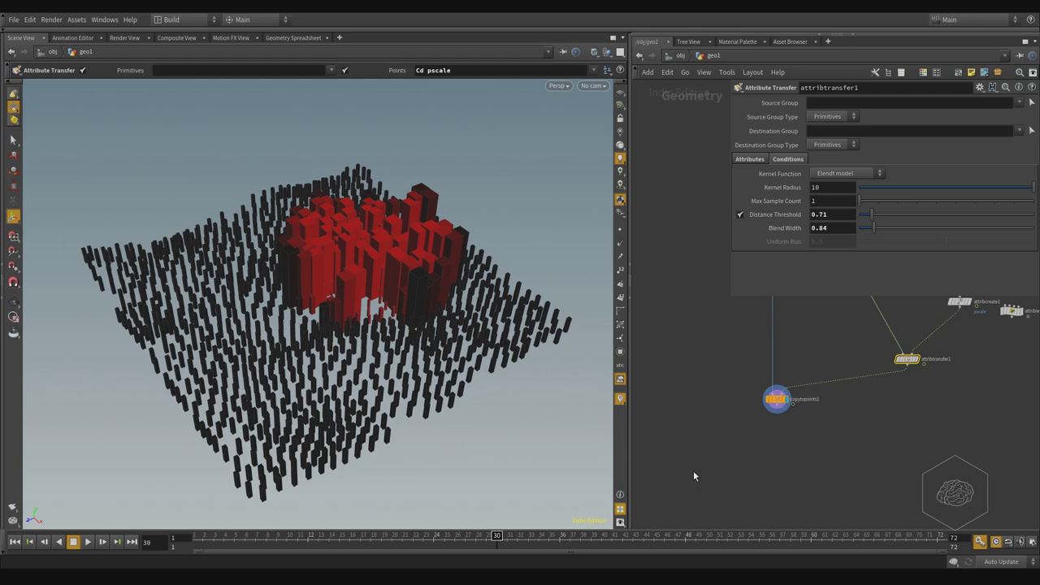
pyautogui.press('Tab')
pyautogui.write('attr')
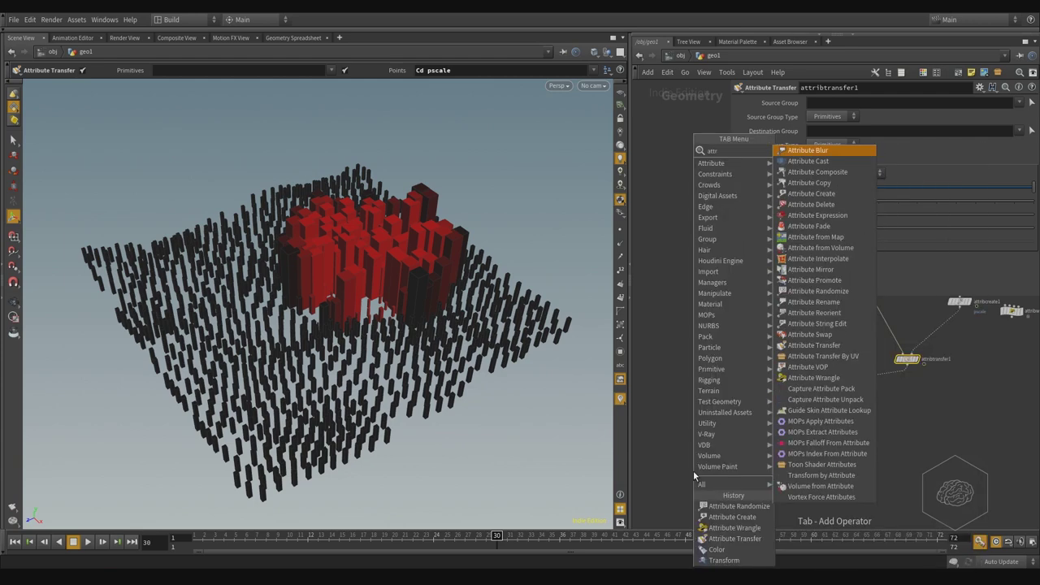
pyautogui.write('ibutecre')
pyautogui.press('Return')
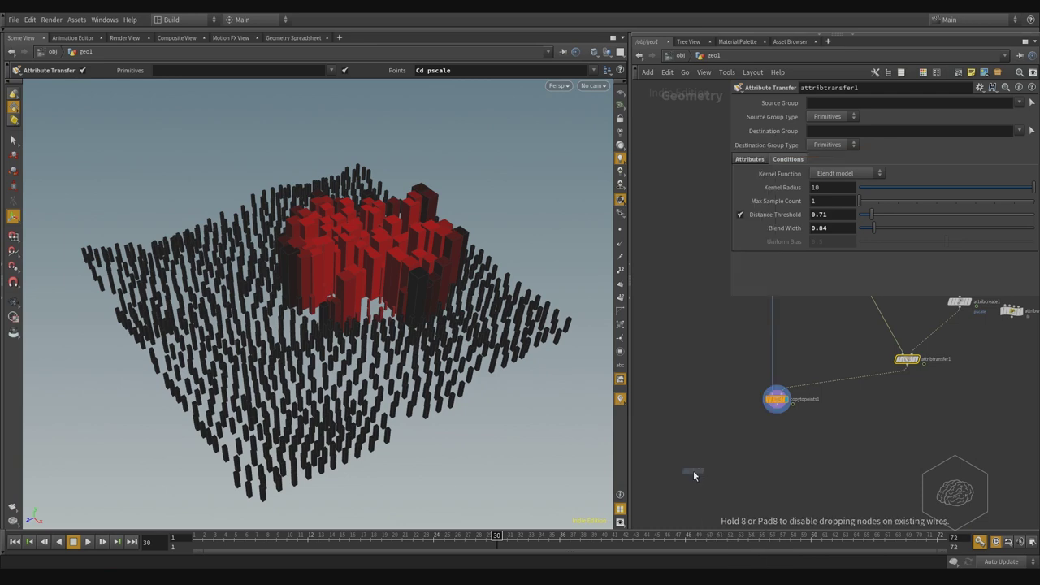
pyautogui.click(693, 474)
pyautogui.moveTo(693, 471); pyautogui.dragTo(777, 460)
# - Wire the copytopoints1 output into the Attribute Delete node and display that node
pyautogui.click(778, 409)
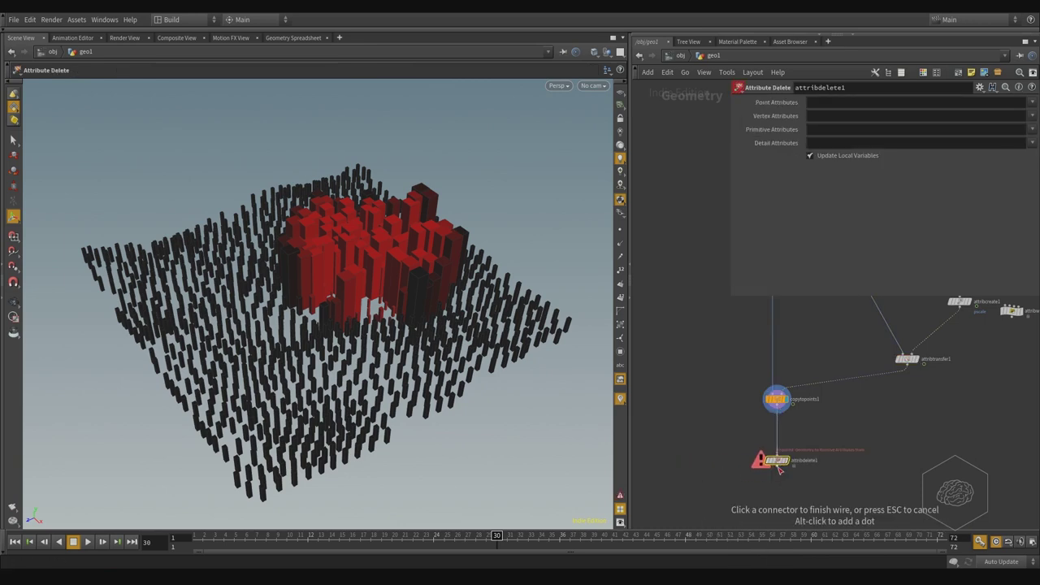
pyautogui.click(776, 452)
pyautogui.click(788, 467)
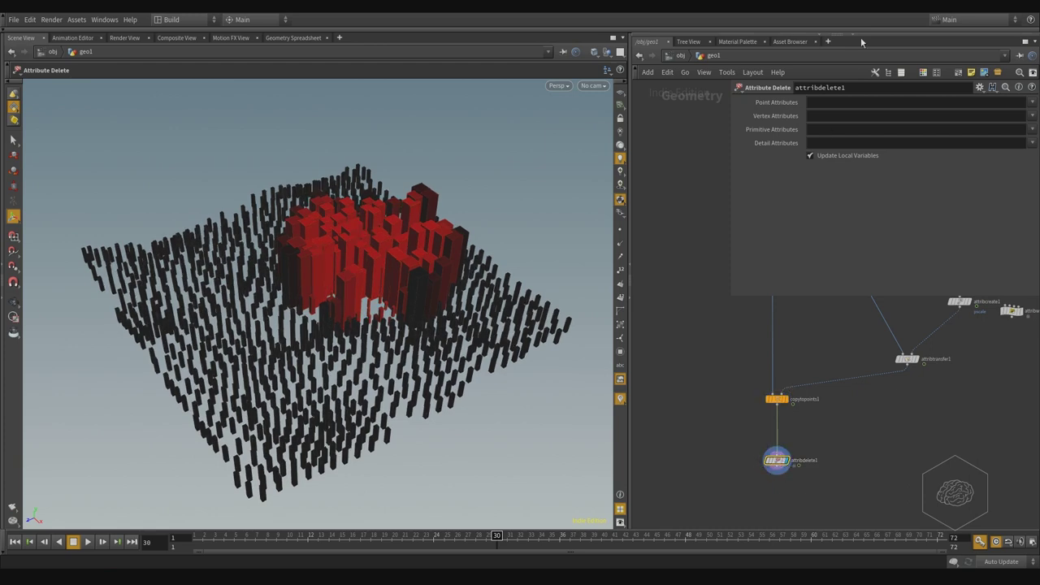
# - Delete the Cd point attribute in attribdelete1 and inspect the copied boxes up close
pyautogui.click(1031, 102)
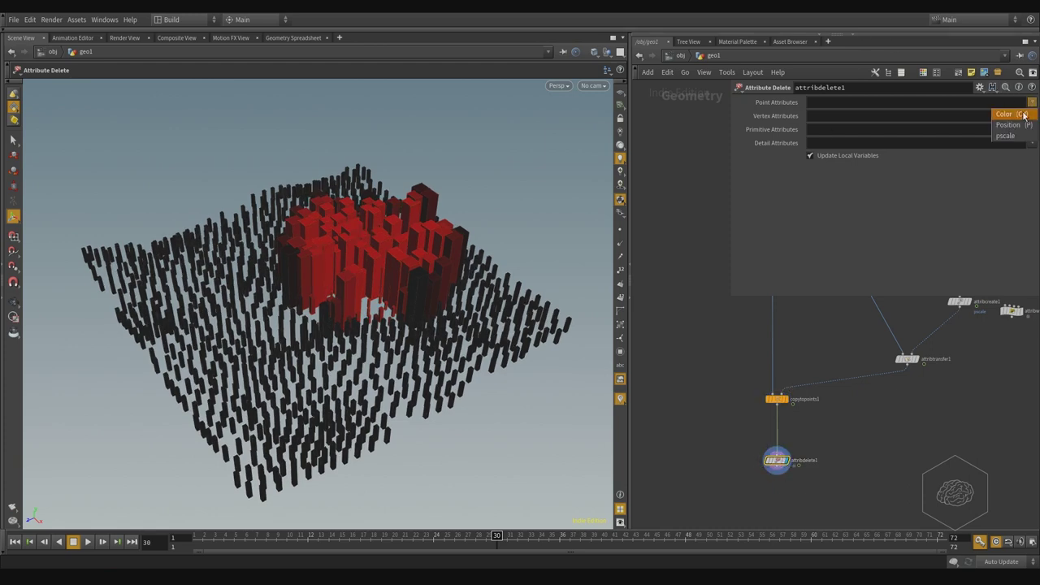
pyautogui.click(1023, 114)
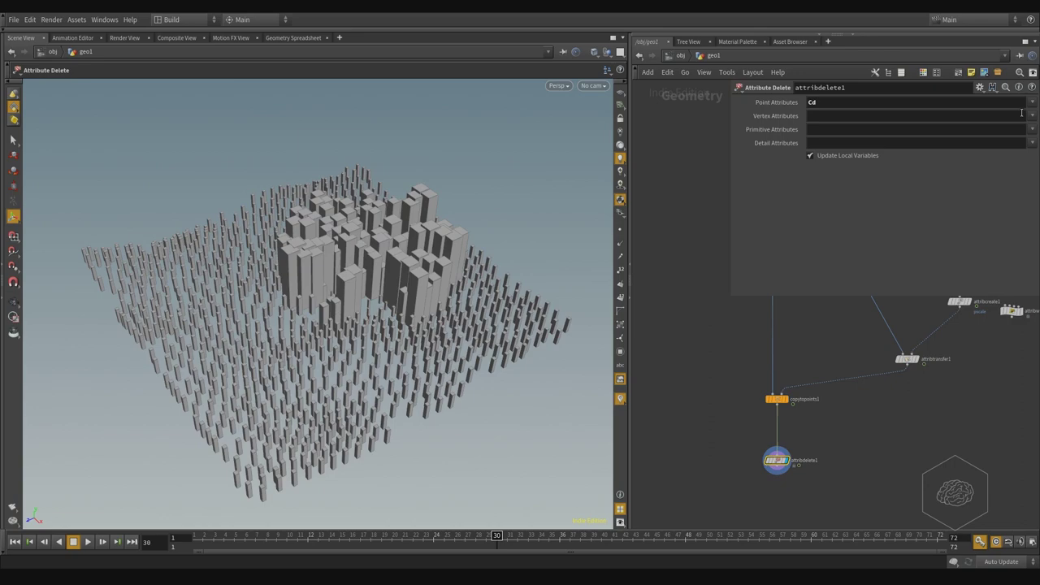
pyautogui.keyDown('alt'); pyautogui.moveTo(218, 300); pyautogui.dragTo(353, 268); pyautogui.keyUp('alt')
pyautogui.keyDown('alt'); pyautogui.moveTo(347, 306); pyautogui.dragTo(352, 233); pyautogui.keyUp('alt')
pyautogui.scroll(-10, 401, 263)
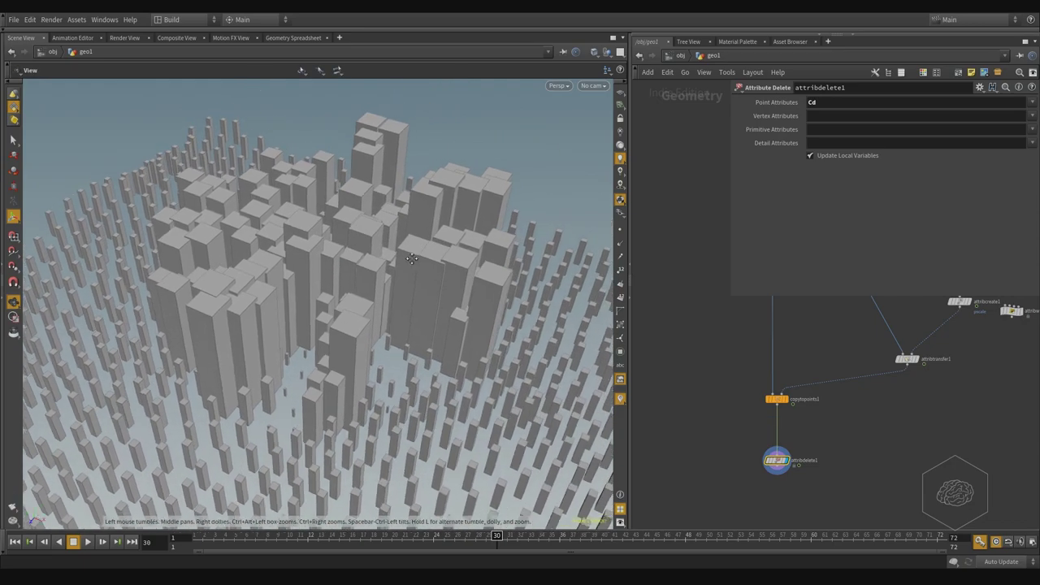